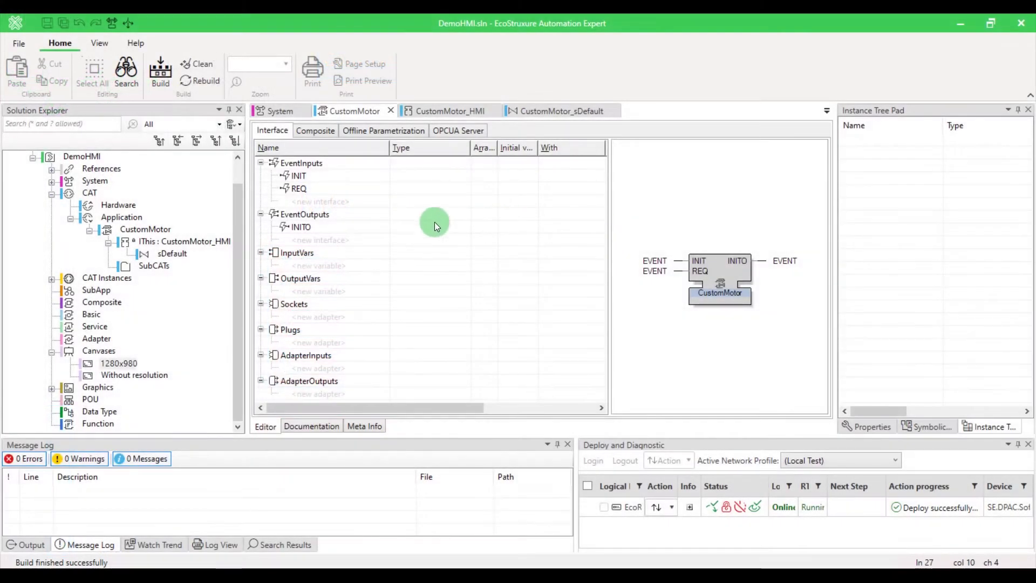
Review CustomMotor's composite diagram and its CustomMotor_HMI inputs and outputs.
{"action": "left_click", "coordinate": [323, 133]}
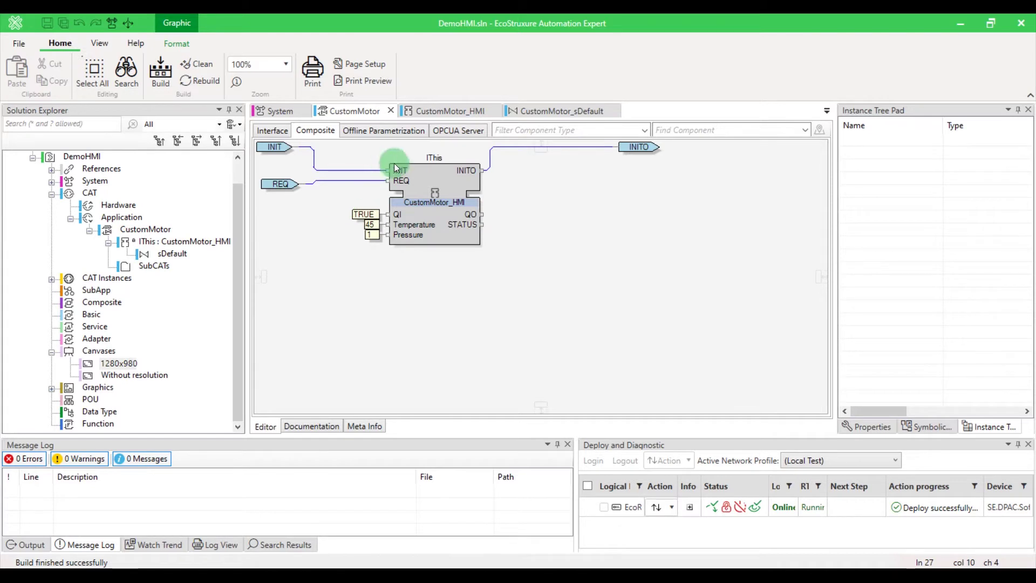
{"action": "left_click", "coordinate": [451, 119]}
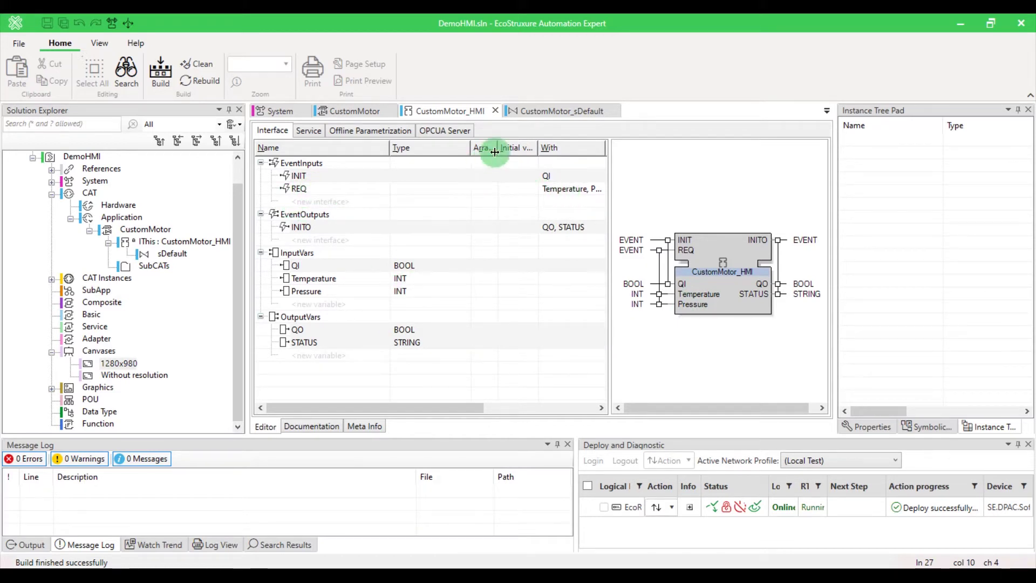
Add a BarValueVertical bar for Temperature on the left of the sDefault canvas.
{"action": "left_click", "coordinate": [535, 114]}
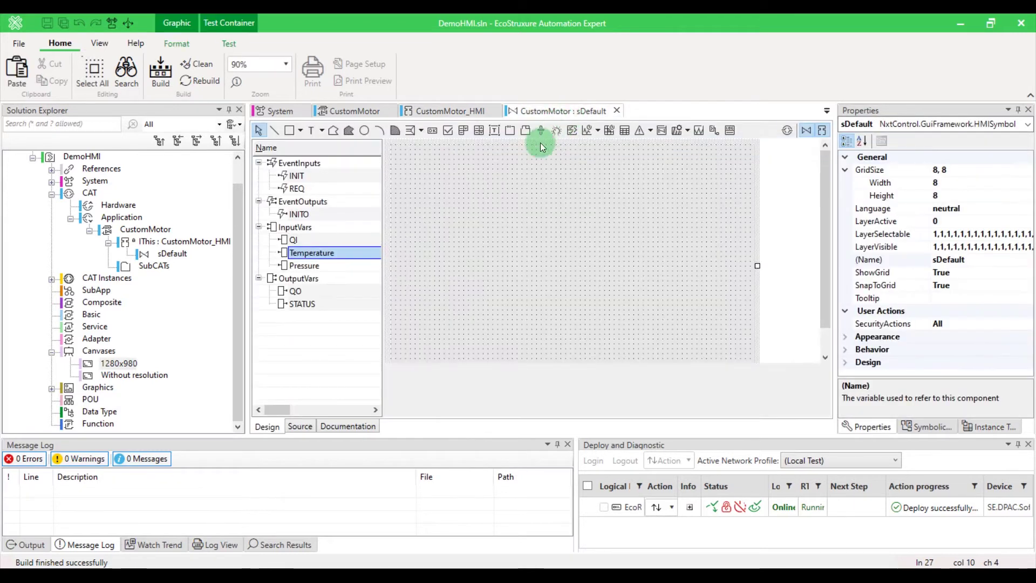
{"action": "left_click_drag", "start_coordinate": [340, 249], "coordinate": [431, 233]}
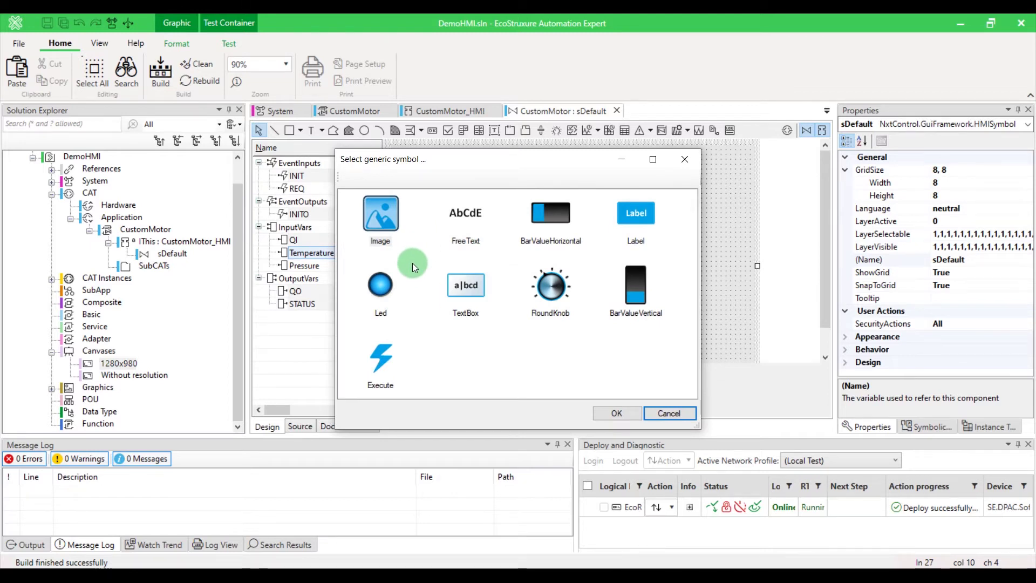
{"action": "left_click", "coordinate": [630, 296]}
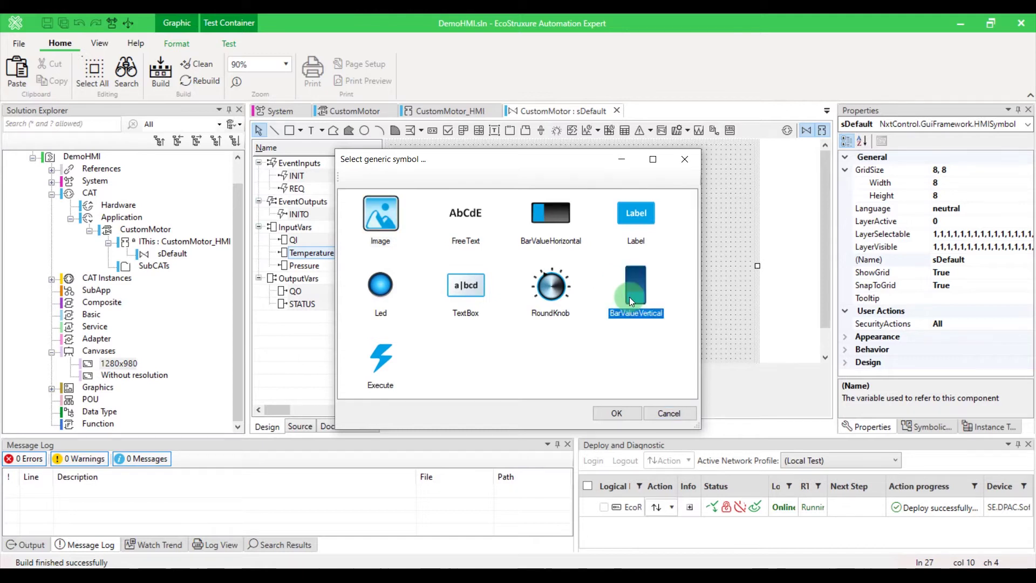
{"action": "left_click", "coordinate": [606, 414]}
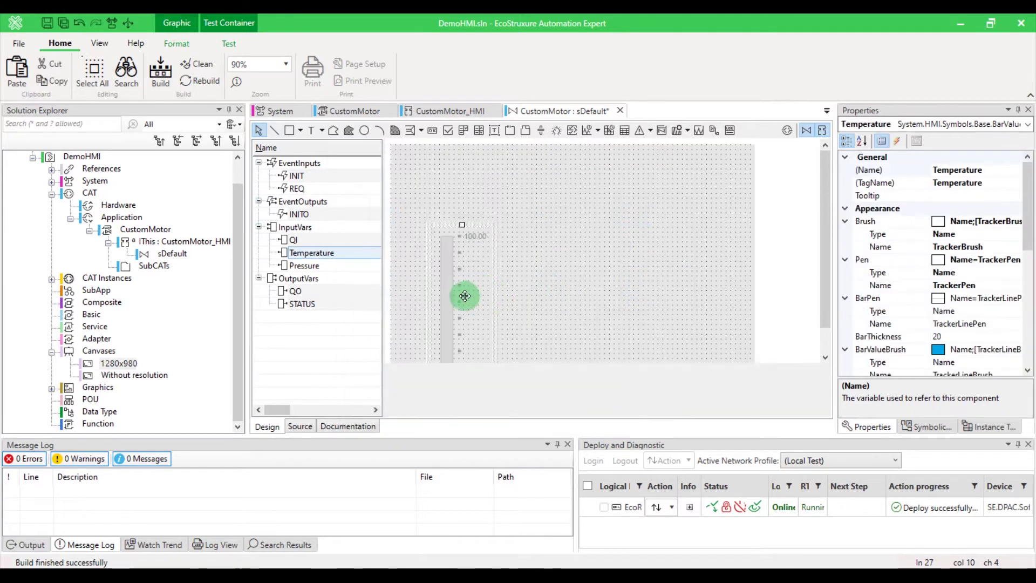
{"action": "left_click_drag", "start_coordinate": [460, 291], "coordinate": [433, 235]}
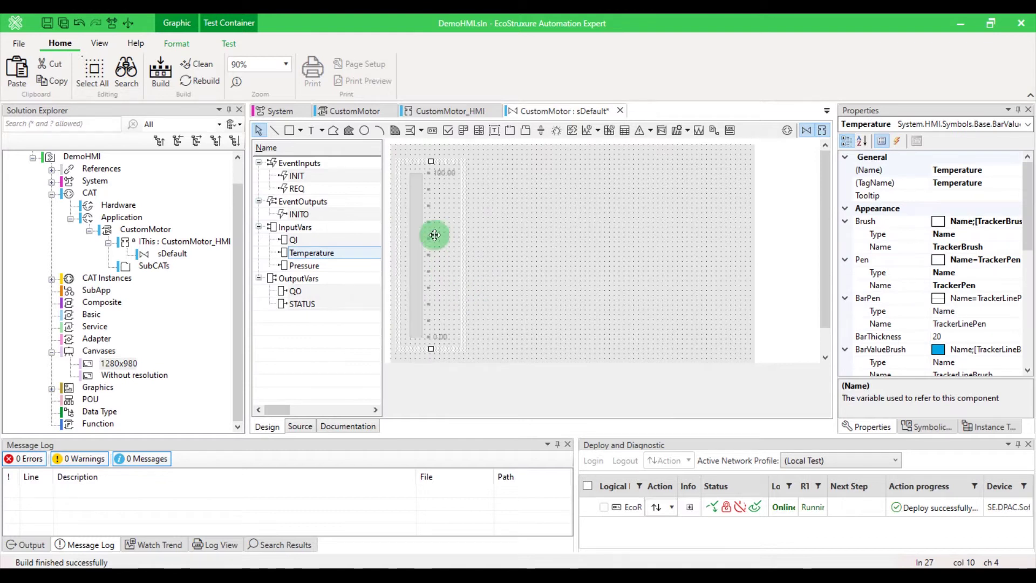
{"action": "left_click", "coordinate": [289, 129]}
Draw a rectangle right of the bar showing electric-motor.png, narrowed to fit the picture.
{"action": "mouse_move", "coordinate": [503, 198]}
{"action": "left_mouse_down"}
{"action": "mouse_move", "coordinate": [618, 264]}
{"action": "mouse_move", "coordinate": [607, 268]}
{"action": "left_mouse_up"}
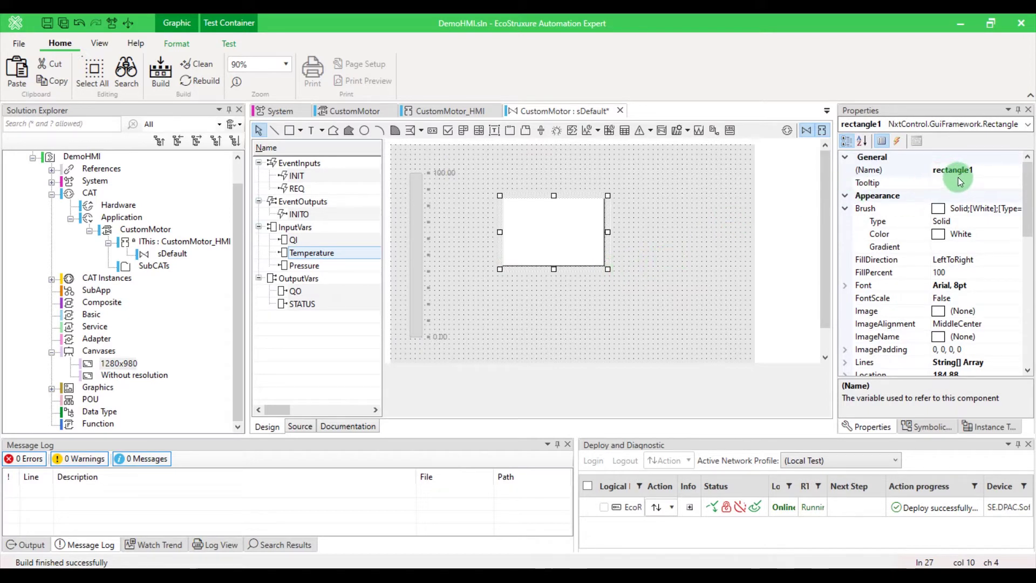
{"action": "left_click", "coordinate": [1000, 314]}
{"action": "left_click", "coordinate": [1014, 313]}
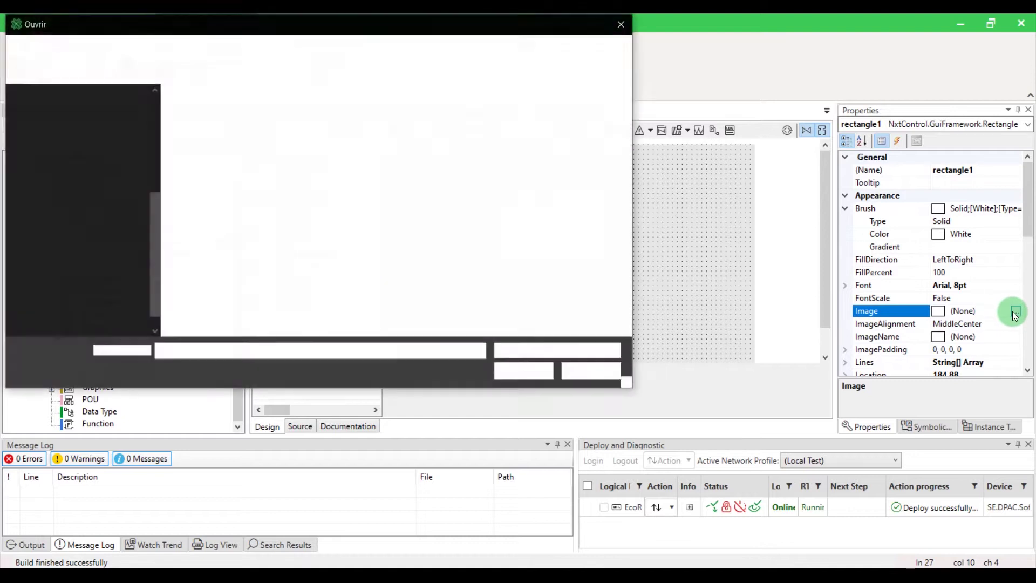
{"action": "left_click", "coordinate": [507, 154]}
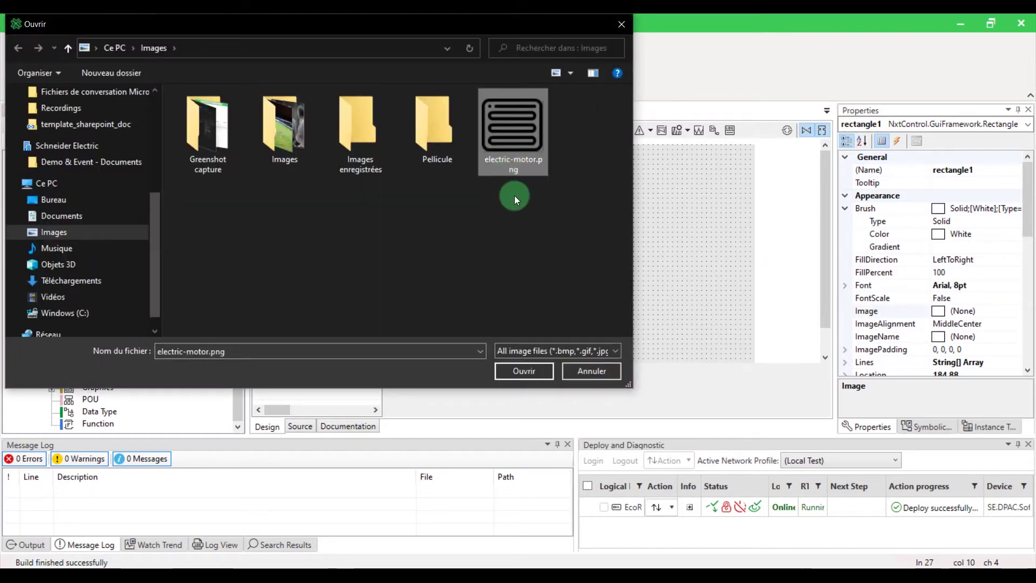
{"action": "left_click", "coordinate": [526, 370]}
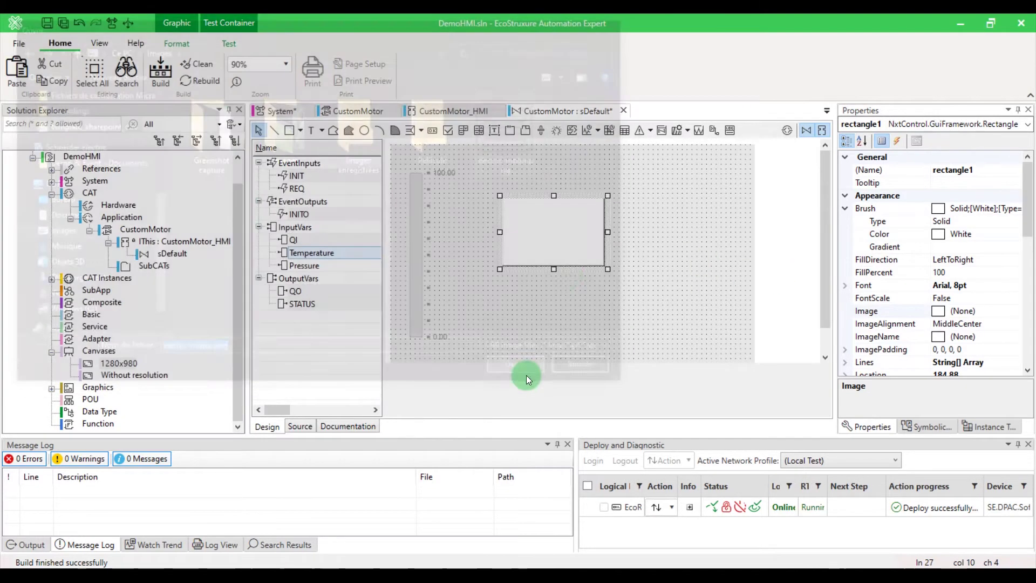
{"action": "left_click_drag", "start_coordinate": [606, 231], "coordinate": [593, 231]}
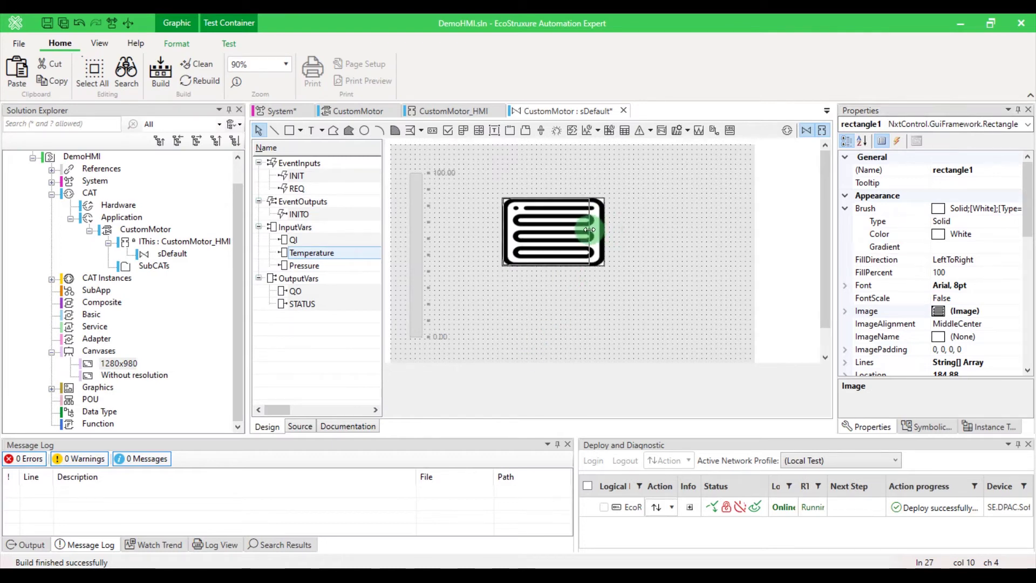
Add a text label reading 'Motor 1' above the motor picture.
{"action": "left_click", "coordinate": [311, 132]}
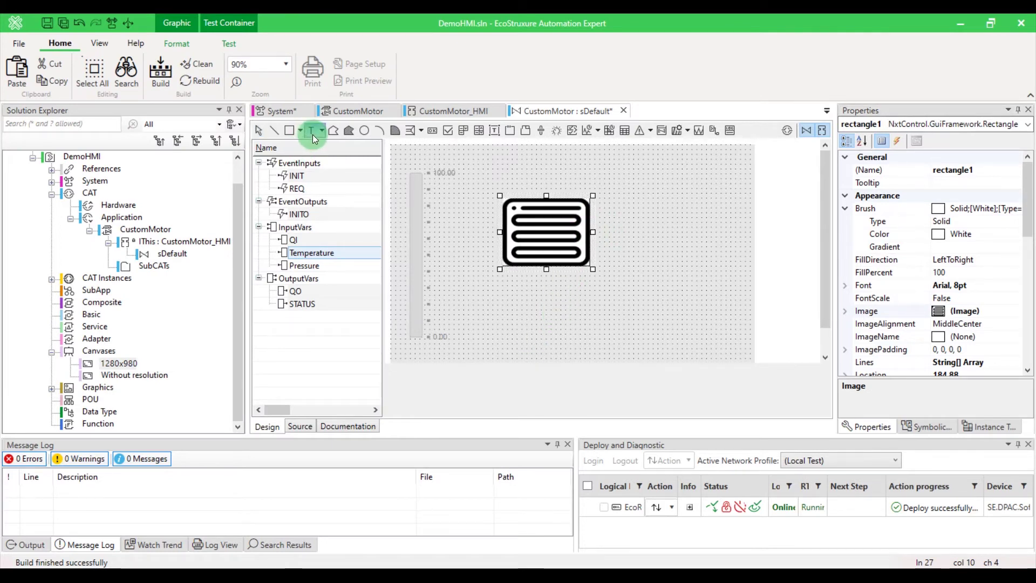
{"action": "left_click", "coordinate": [503, 169]}
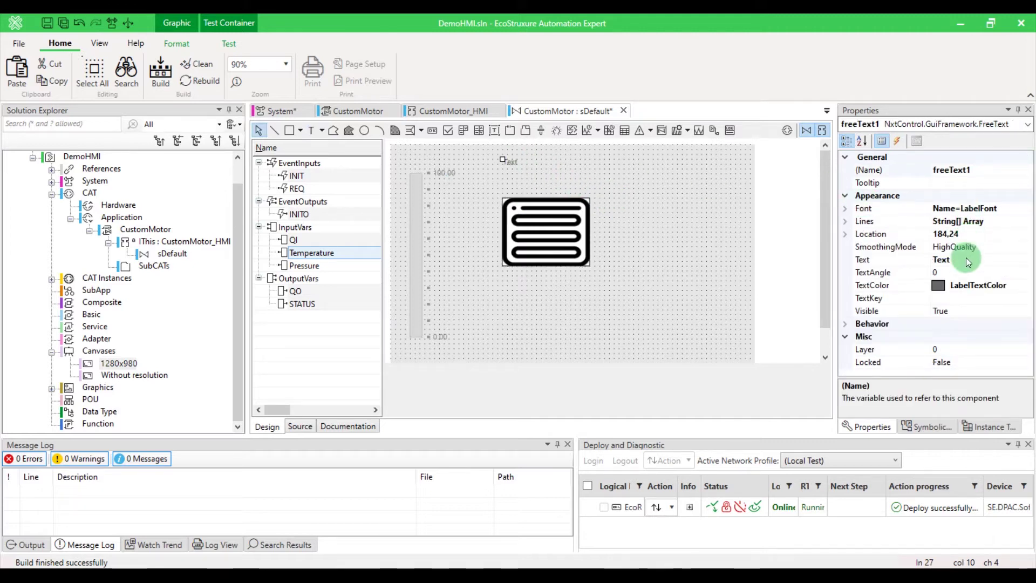
{"action": "left_click", "coordinate": [965, 261]}
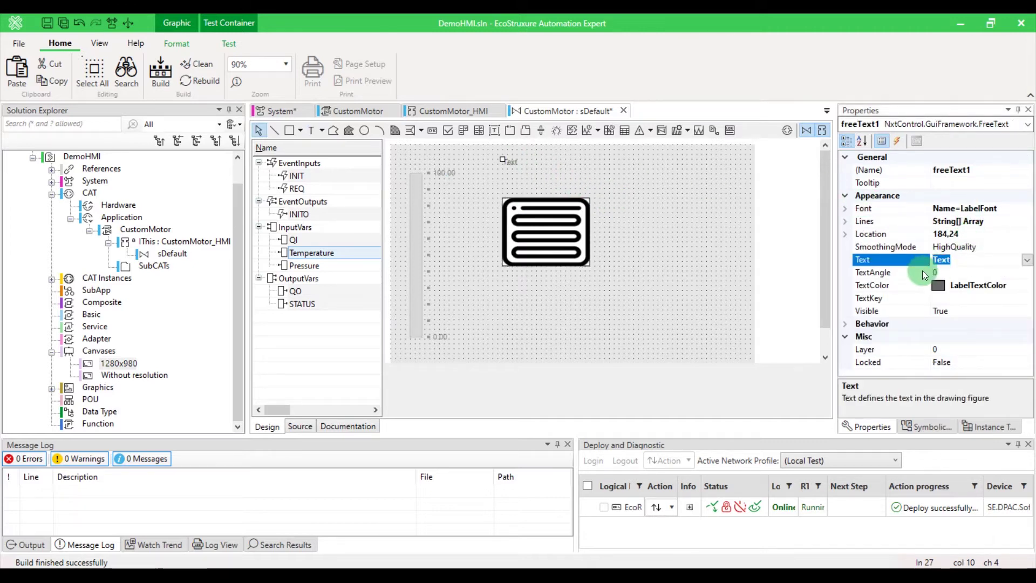
{"action": "type", "text": "Motor 1"}
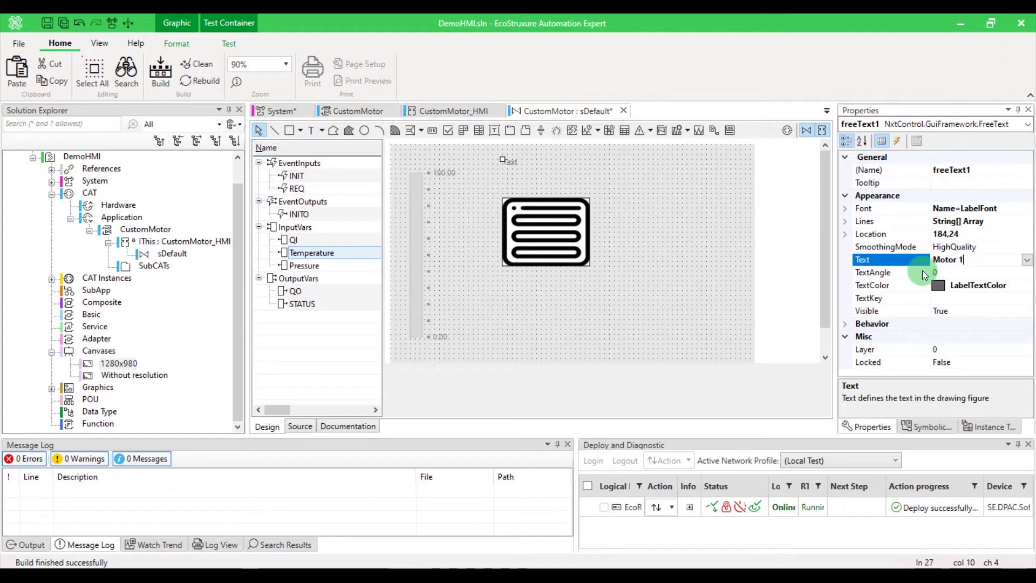
{"action": "key", "text": "Return"}
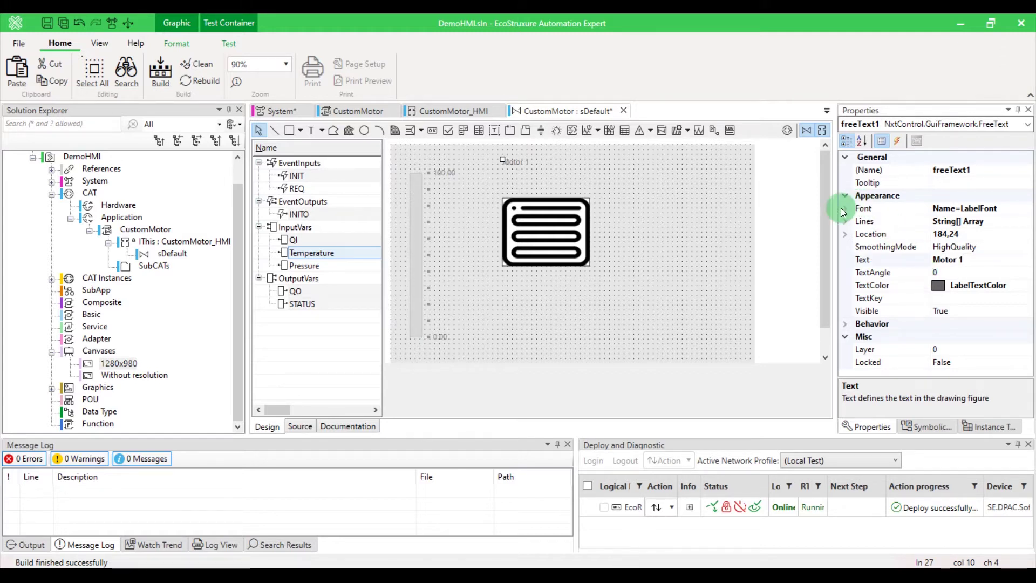
Set the Motor 1 label to 20-point Arial and position it above the picture.
{"action": "left_click", "coordinate": [842, 208]}
{"action": "left_click", "coordinate": [1015, 210]}
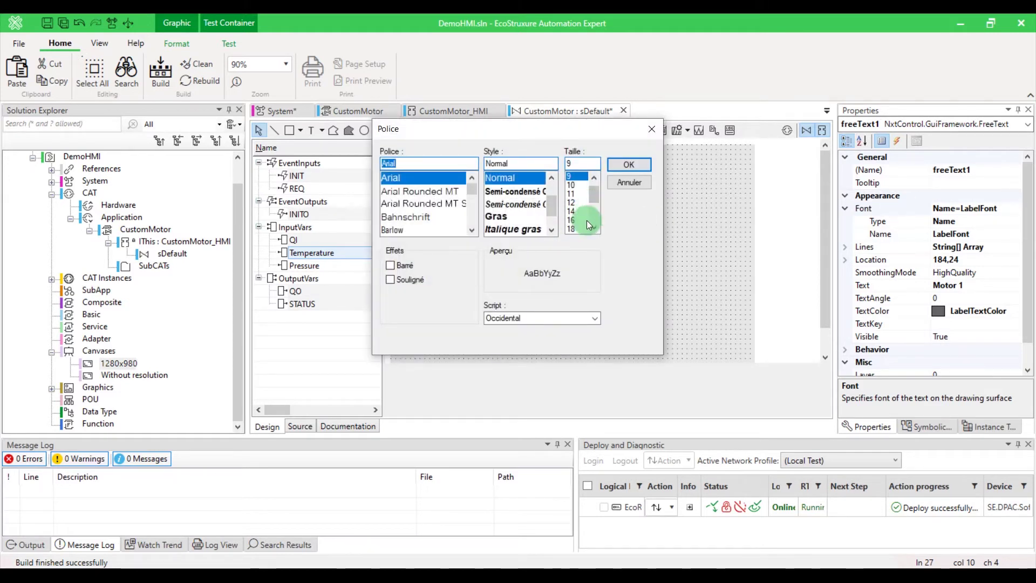
{"action": "left_click", "coordinate": [581, 229]}
{"action": "left_click", "coordinate": [594, 231]}
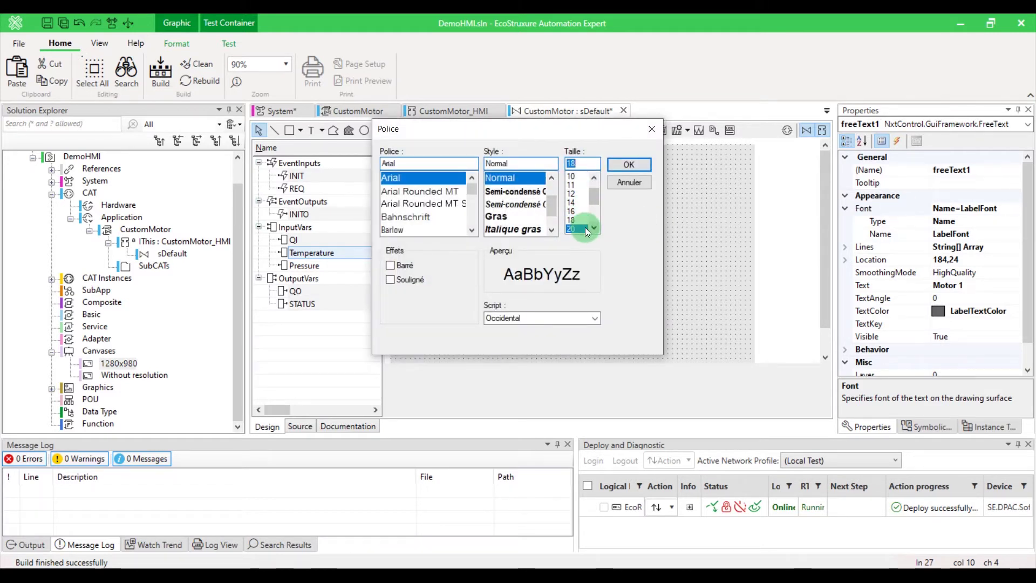
{"action": "left_click", "coordinate": [625, 164]}
{"action": "left_click_drag", "start_coordinate": [540, 176], "coordinate": [554, 191]}
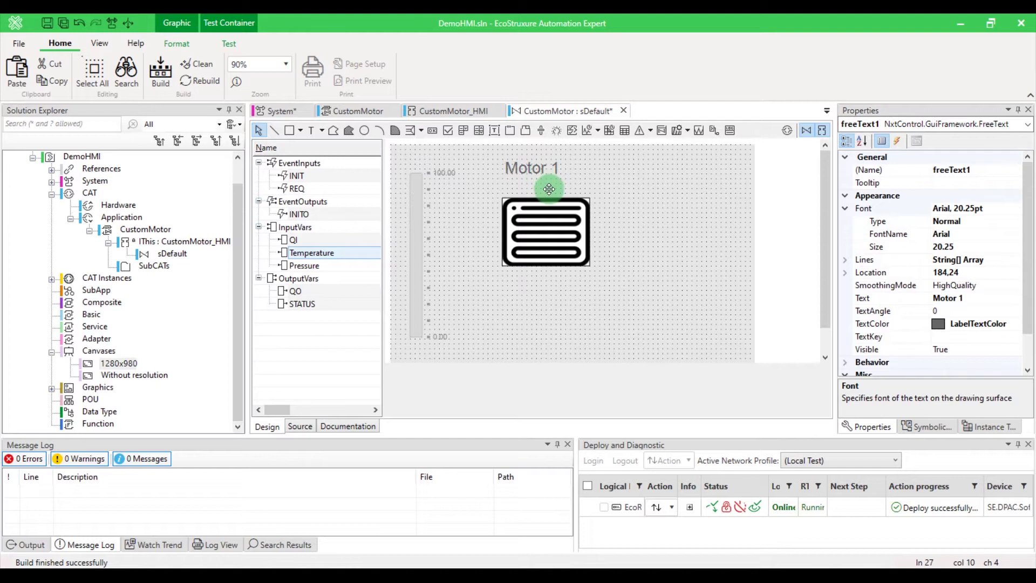
{"action": "left_click", "coordinate": [311, 130]}
Place a second text label left of the motor picture with the text 'T'.
{"action": "left_click", "coordinate": [478, 224]}
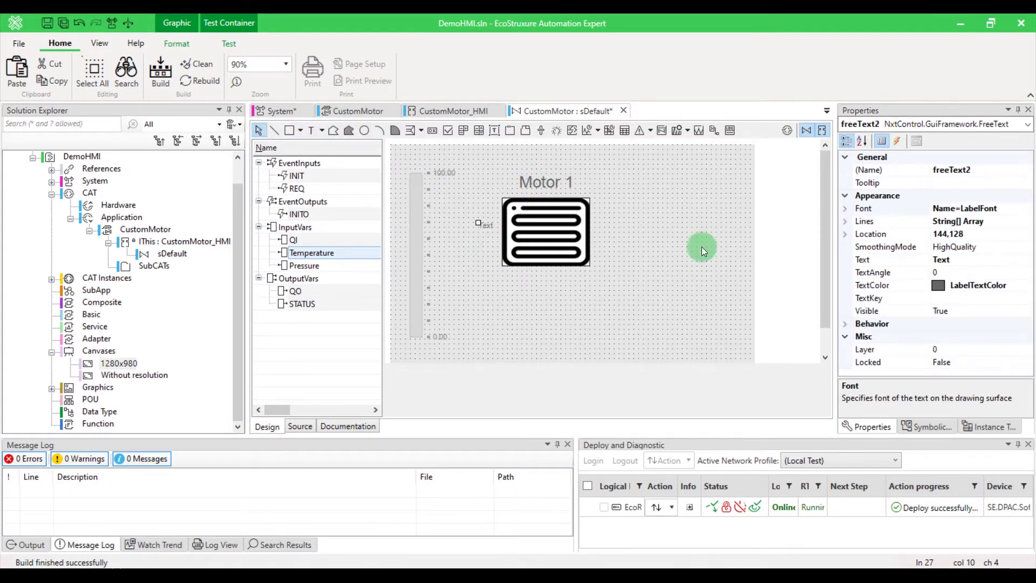
{"action": "left_click", "coordinate": [959, 259]}
{"action": "double_click", "coordinate": [951, 259]}
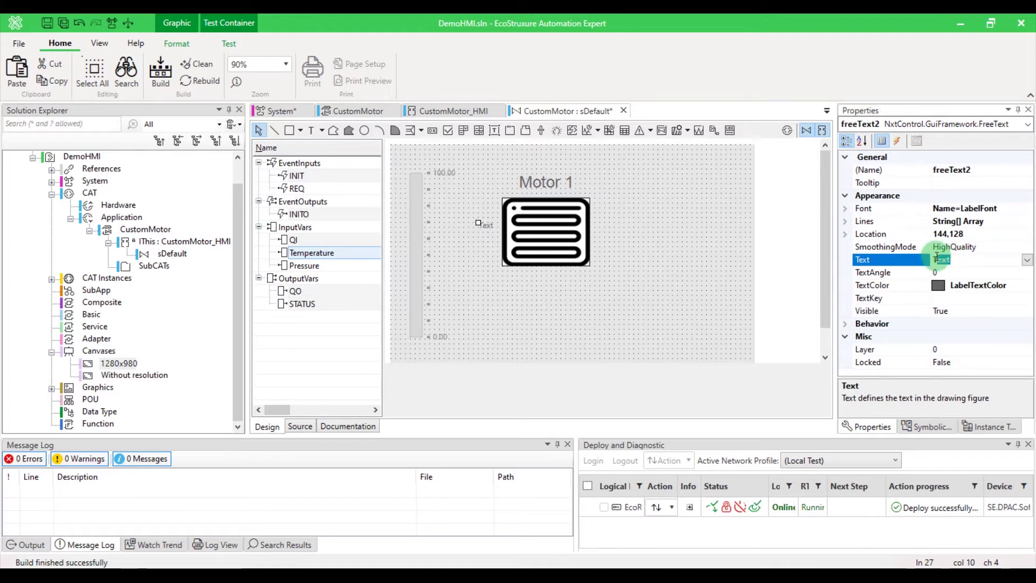
{"action": "type", "text": "T"}
Make the T label 26-point, nudge it left, and drop Temperature onto the canvas.
{"action": "left_click", "coordinate": [1003, 209]}
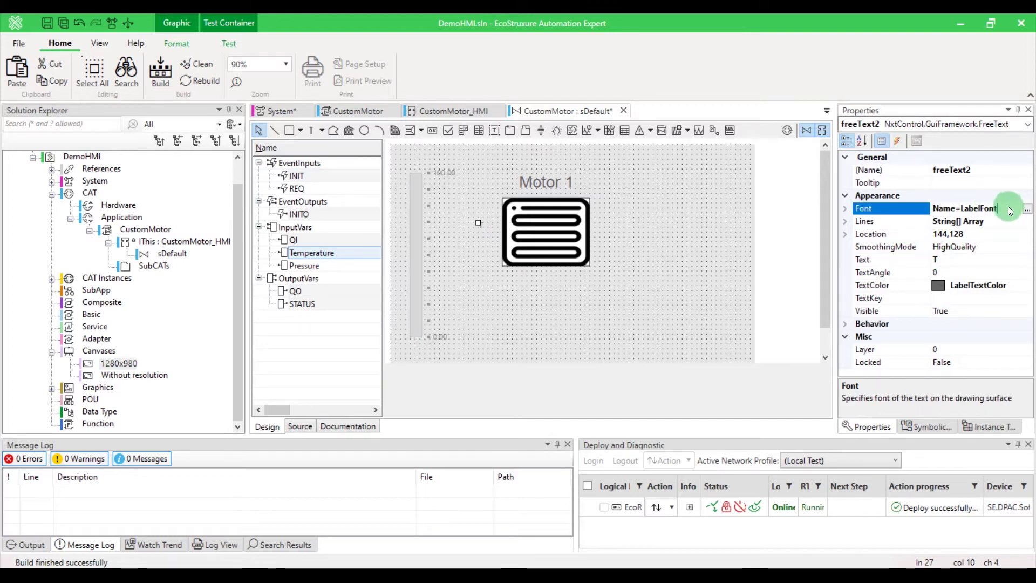
{"action": "left_click", "coordinate": [1025, 210]}
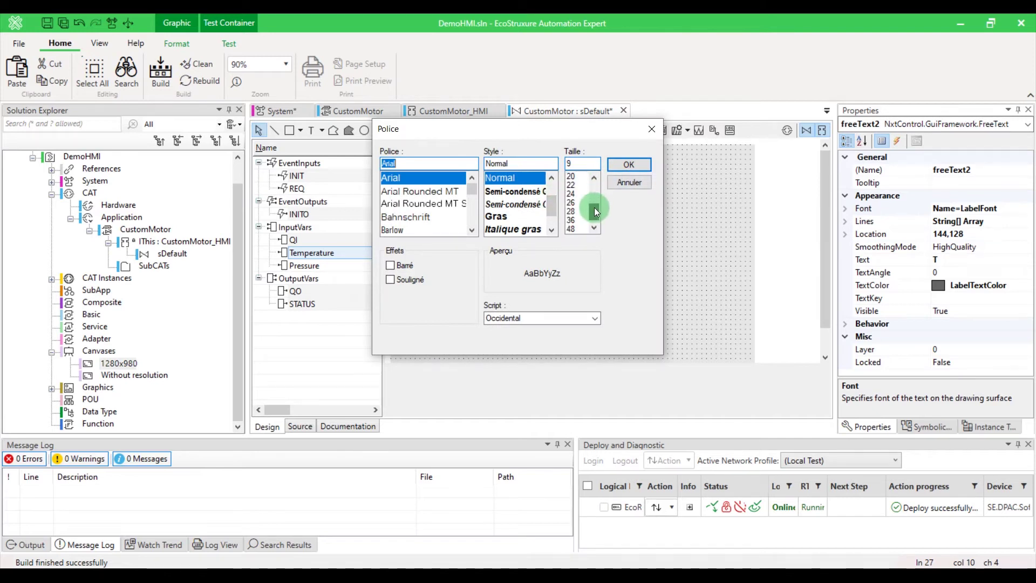
{"action": "left_click", "coordinate": [579, 196]}
{"action": "left_click", "coordinate": [623, 164]}
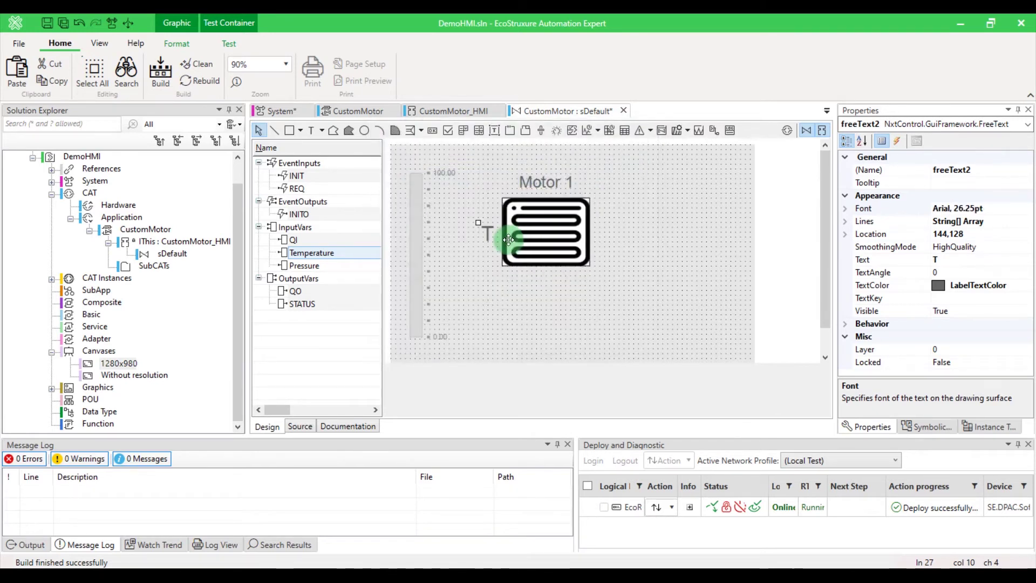
{"action": "left_click_drag", "start_coordinate": [508, 240], "coordinate": [480, 229]}
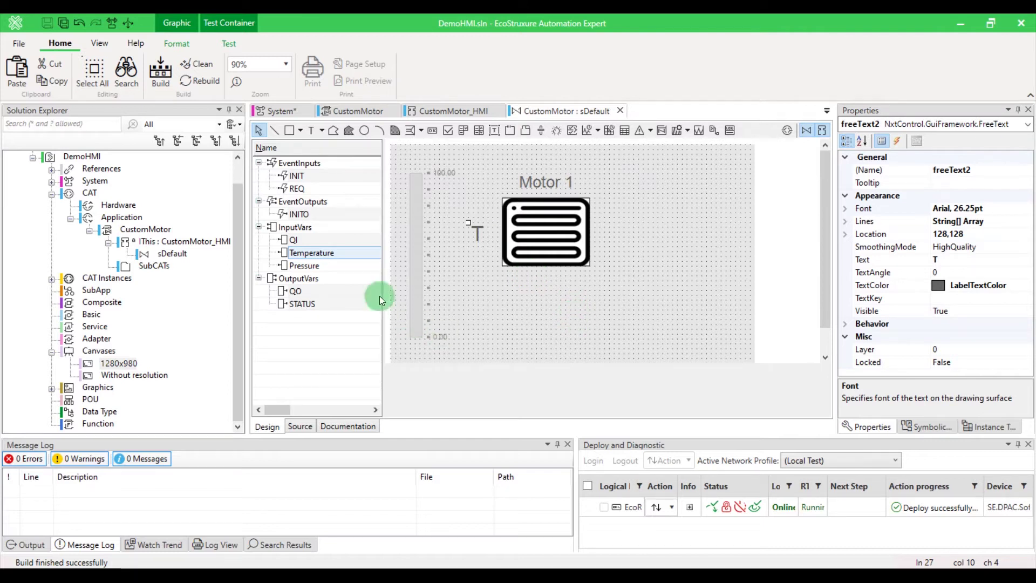
{"action": "left_click_drag", "start_coordinate": [344, 254], "coordinate": [560, 301]}
Add an Execute symbol for Temperature and rename it tempChange.
{"action": "left_click", "coordinate": [375, 353]}
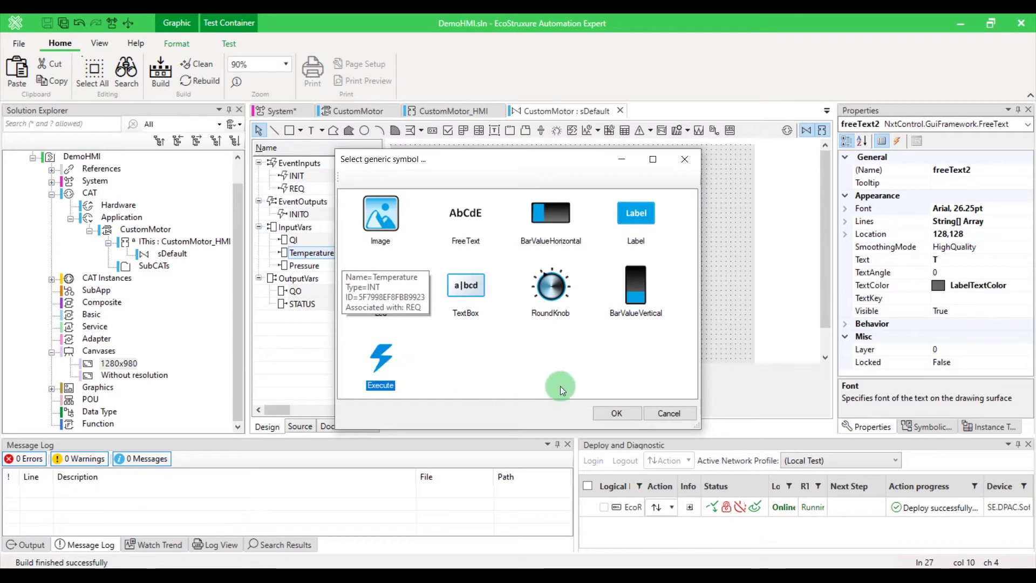
{"action": "left_click", "coordinate": [630, 412]}
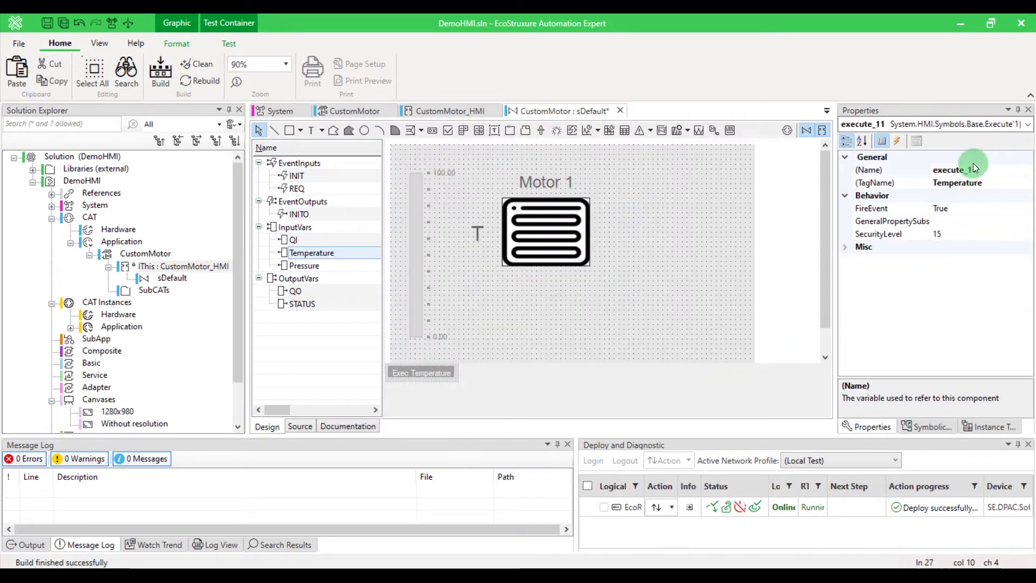
{"action": "left_click", "coordinate": [985, 170]}
{"action": "left_click_drag", "start_coordinate": [985, 170], "coordinate": [931, 170]}
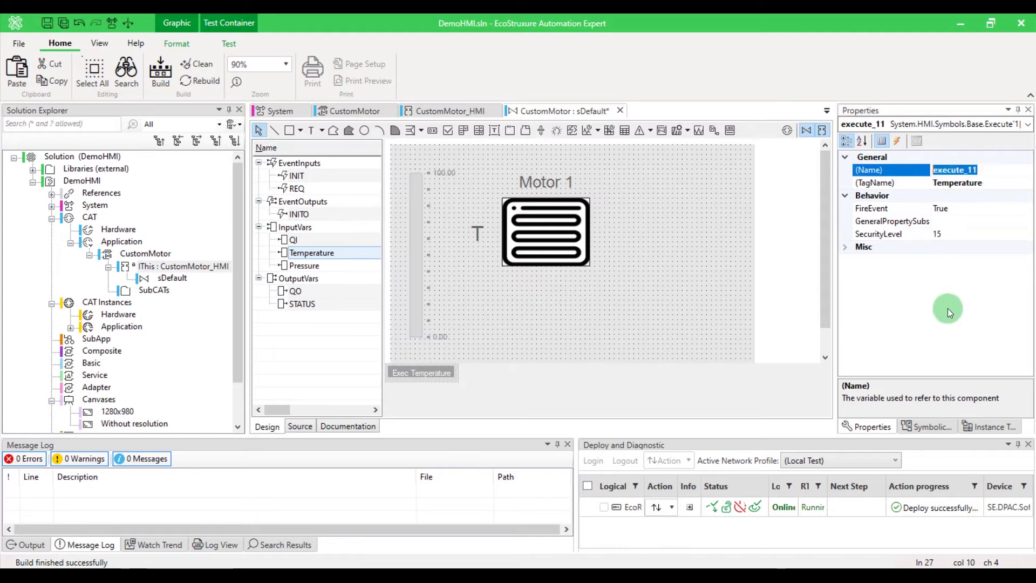
{"action": "type", "text": "tempCh"}
{"action": "type", "text": "ange"}
{"action": "key", "text": "Return"}
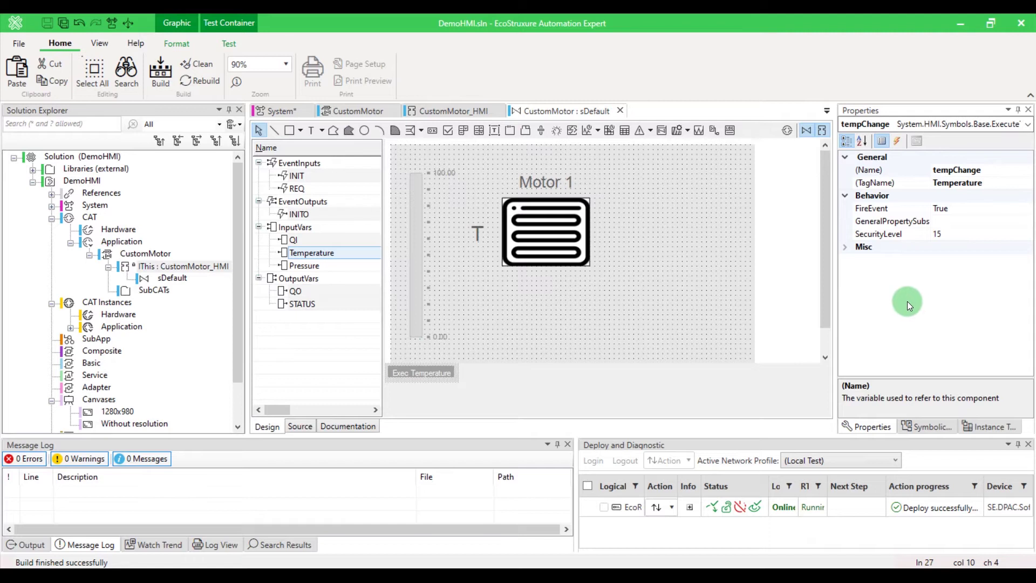
Create a TempChangeValueChanged handler for tempChange's Misc ValueChanged event.
{"action": "left_click", "coordinate": [896, 141]}
{"action": "left_click", "coordinate": [846, 160]}
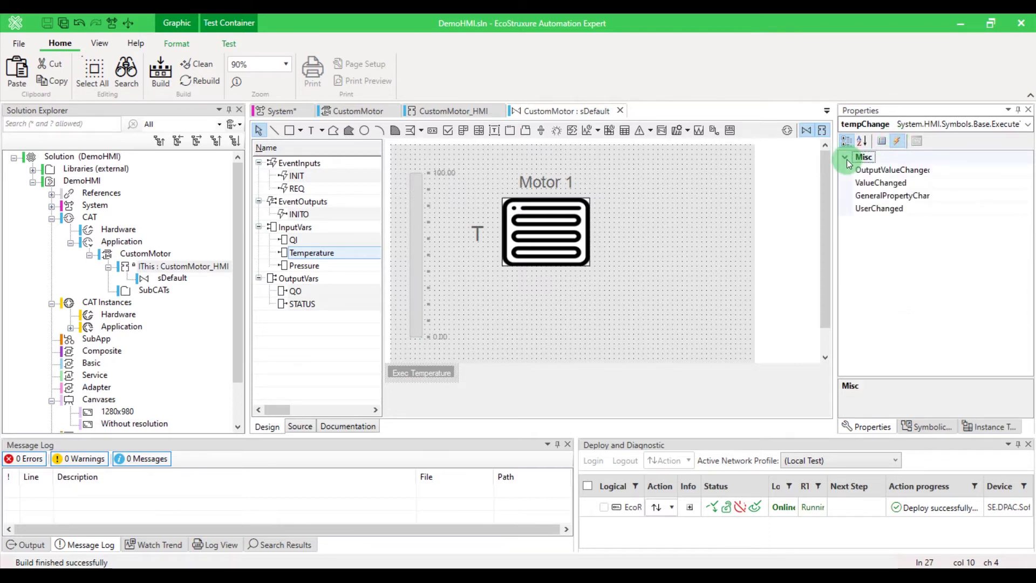
{"action": "left_click", "coordinate": [938, 185]}
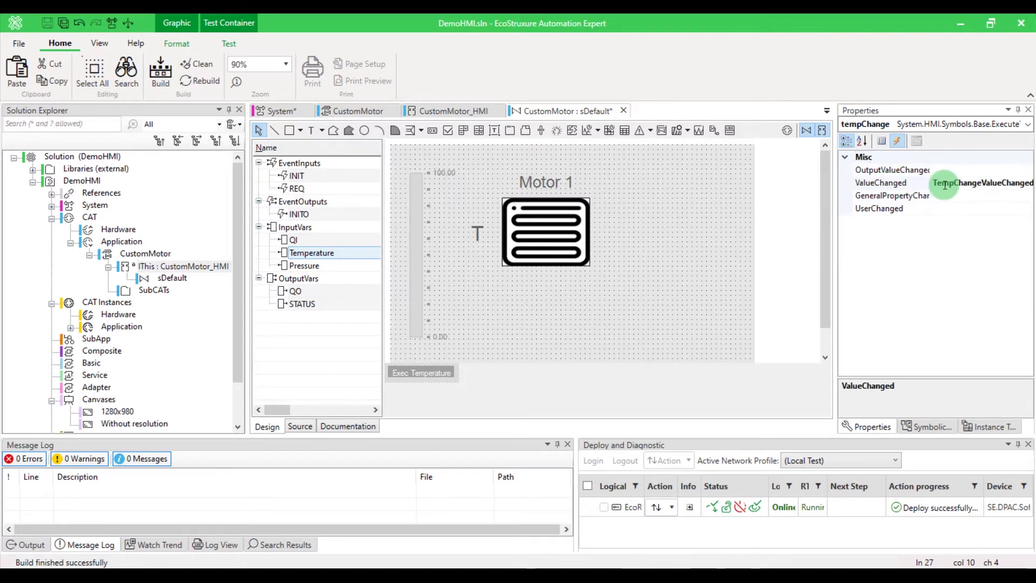
{"action": "double_click", "coordinate": [945, 184]}
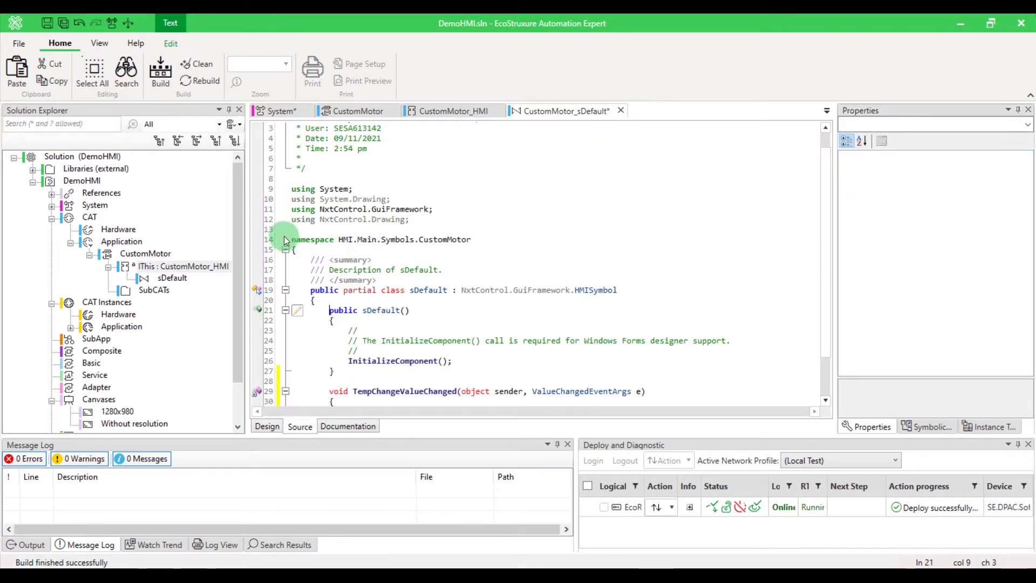
{"action": "scroll", "coordinate": [317, 259], "scroll_direction": "down", "scroll_amount": 2}
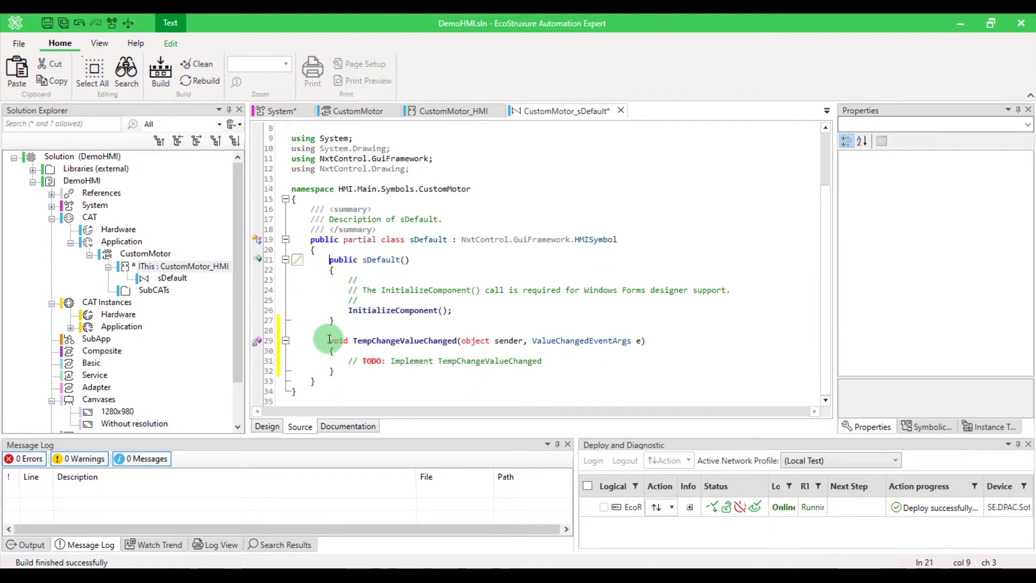
Replace the handler's TODO comment with the pasted temperature code and save.
{"action": "left_click_drag", "start_coordinate": [329, 341], "coordinate": [293, 330]}
{"action": "left_click_drag", "start_coordinate": [468, 336], "coordinate": [468, 339]}
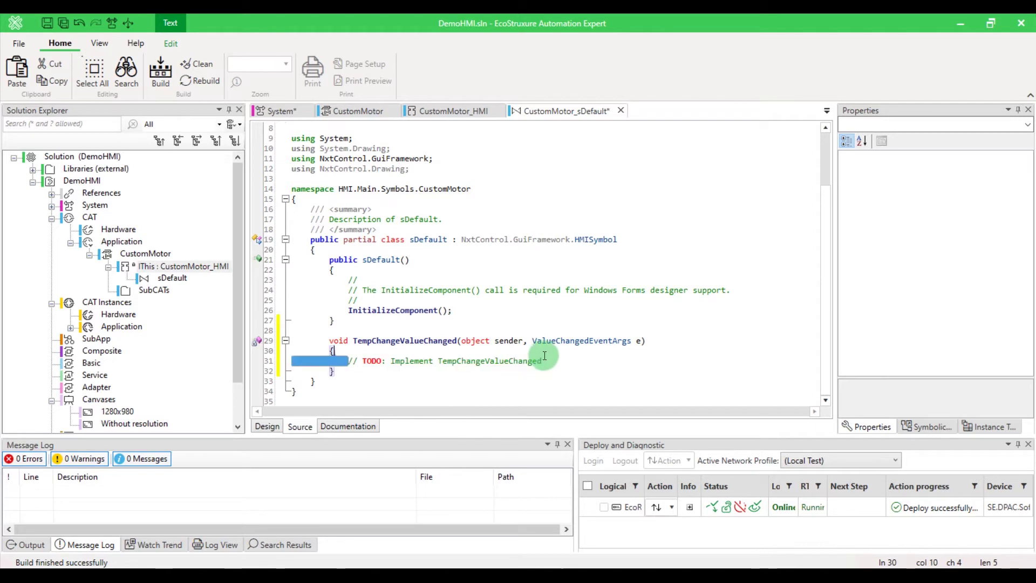
{"action": "left_click_drag", "start_coordinate": [348, 361], "coordinate": [548, 359]}
{"action": "type", "text": "double newTemp = Convert.ToDouble(e.Value);  \t\t\t//assuming the temperature must be between 0 and 100°C \t\t\tint maxTemp = 100; \t\t\tbyte newTempColor = (byte)(255 - (newTemp * 255/maxTemp)); \t\t\tfloat newTempPercent = (float)(newTemp * 100/maxTemp);  \t\t\tthis.rectangle1.BrushColor = new NxtControl.Drawing.Color(255,newTempColor,newTempColor); \t\t\tthis.rectangle1.FillPercent = newTempPercent;"}
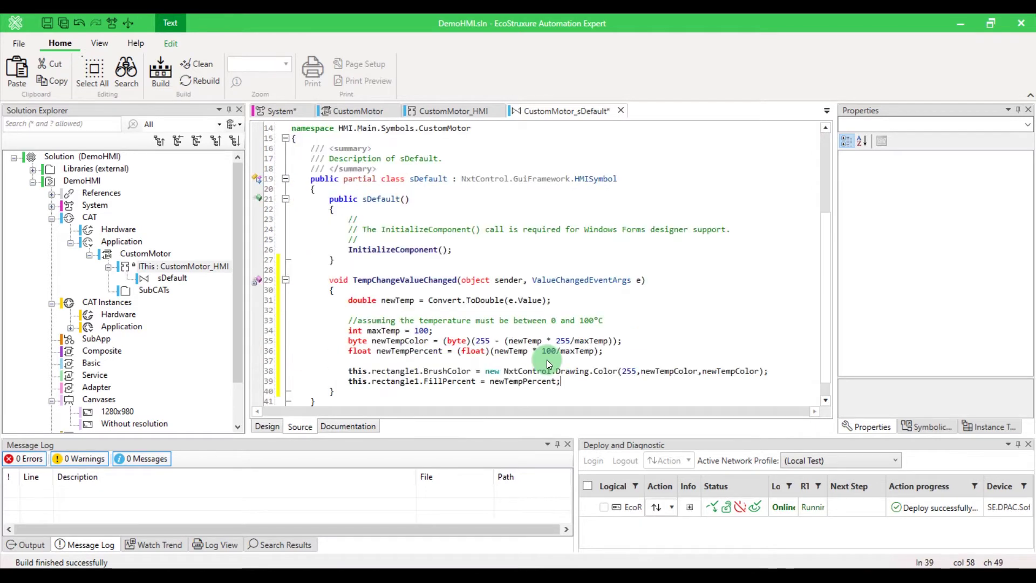
{"action": "key", "text": "ctrl+s"}
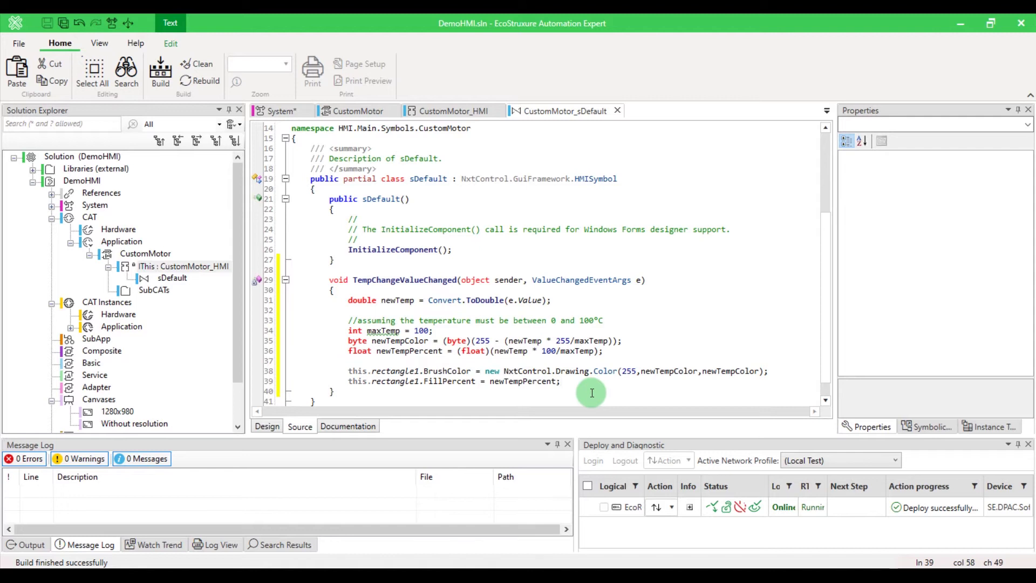
Review the rectangle1 BrushColor and FillPercent lines, then go back to Design view.
{"action": "double_click", "coordinate": [404, 370]}
{"action": "double_click", "coordinate": [447, 370]}
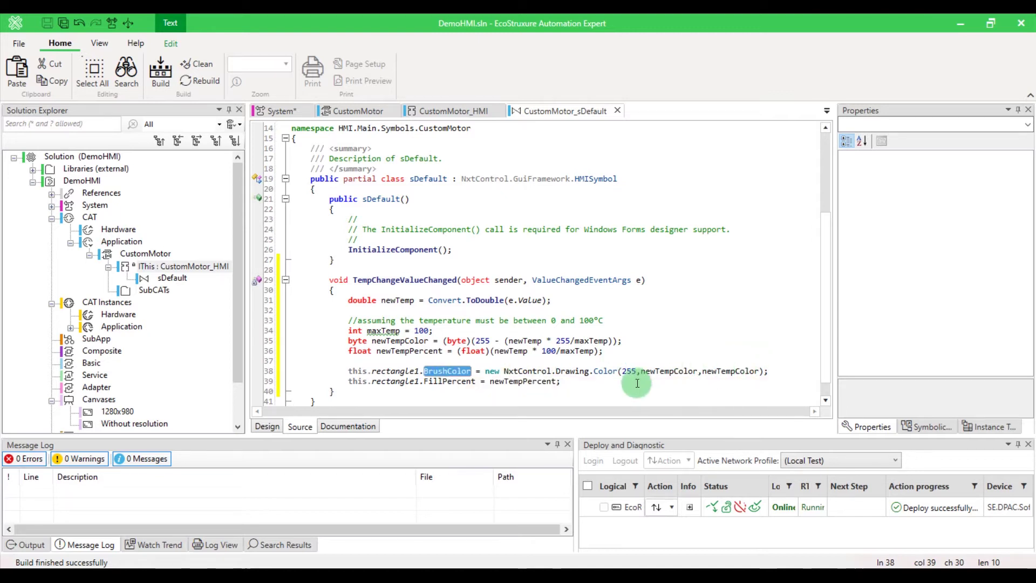
{"action": "double_click", "coordinate": [444, 381]}
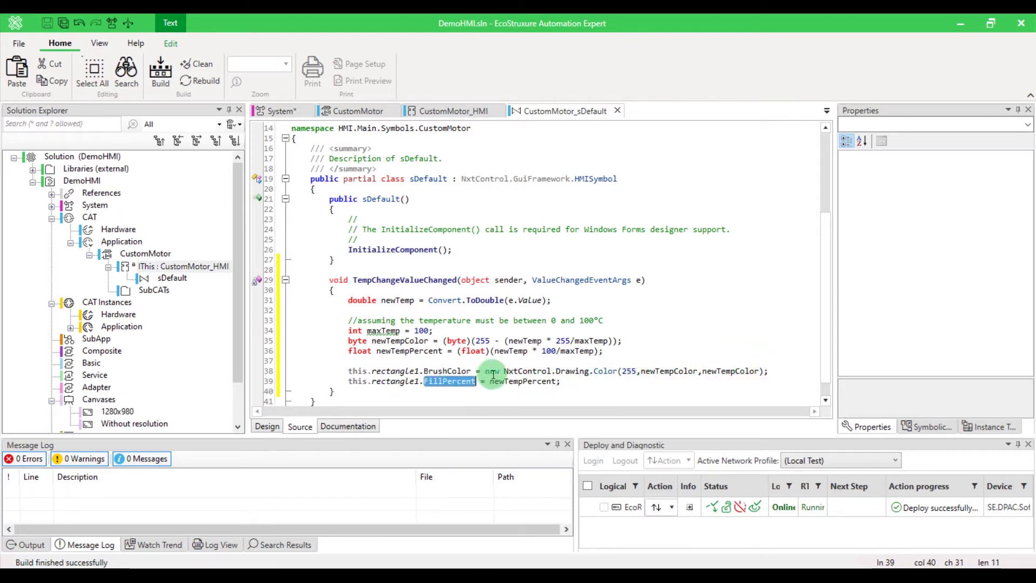
{"action": "left_click", "coordinate": [569, 382]}
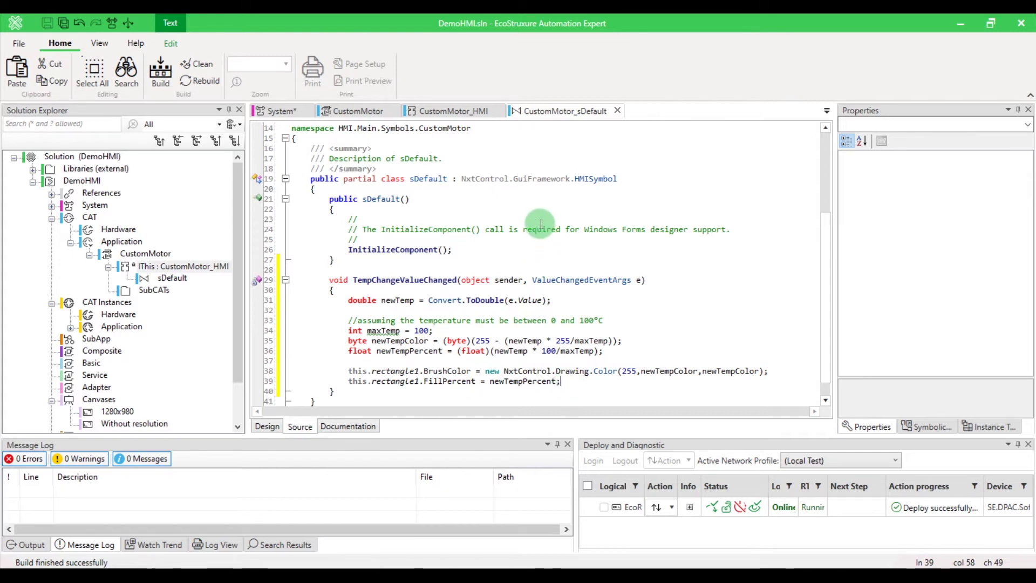
{"action": "left_click", "coordinate": [270, 424]}
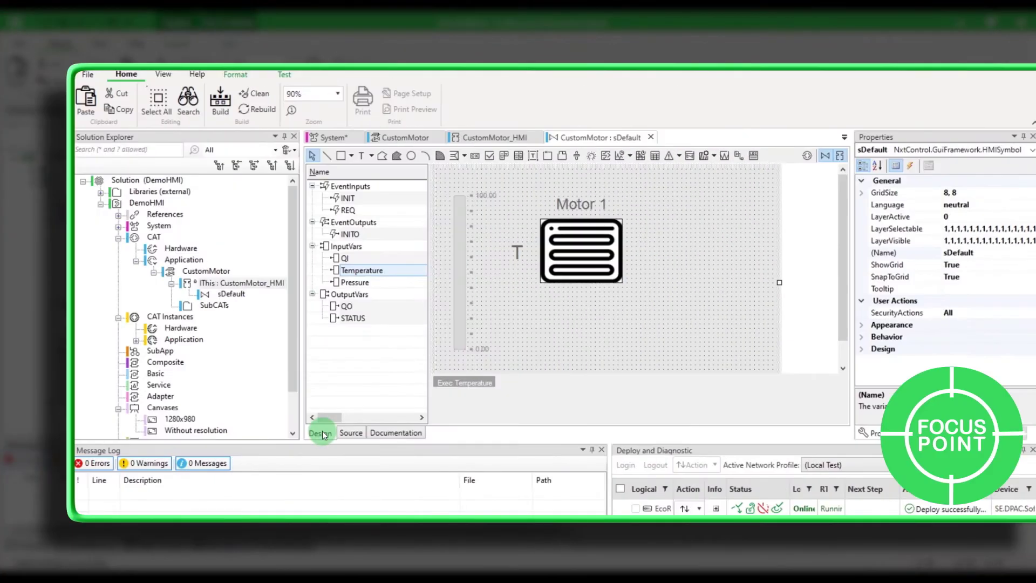
Build the solution and add a new item under the 1280x980 canvas group.
{"action": "left_click", "coordinate": [221, 104]}
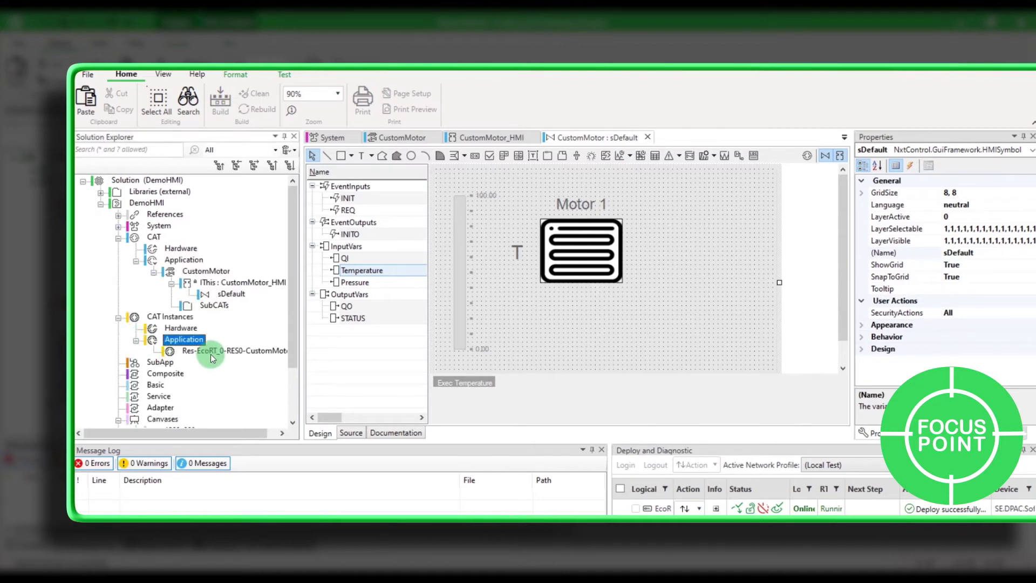
{"action": "left_click", "coordinate": [214, 352]}
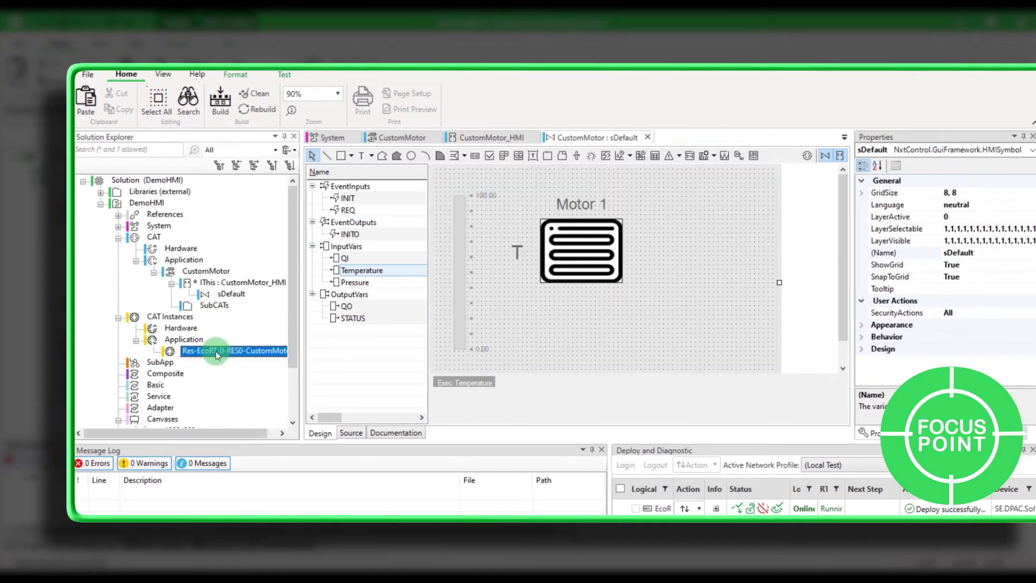
{"action": "scroll", "coordinate": [203, 356], "scroll_direction": "down", "scroll_amount": 2}
{"action": "right_click", "coordinate": [182, 364]}
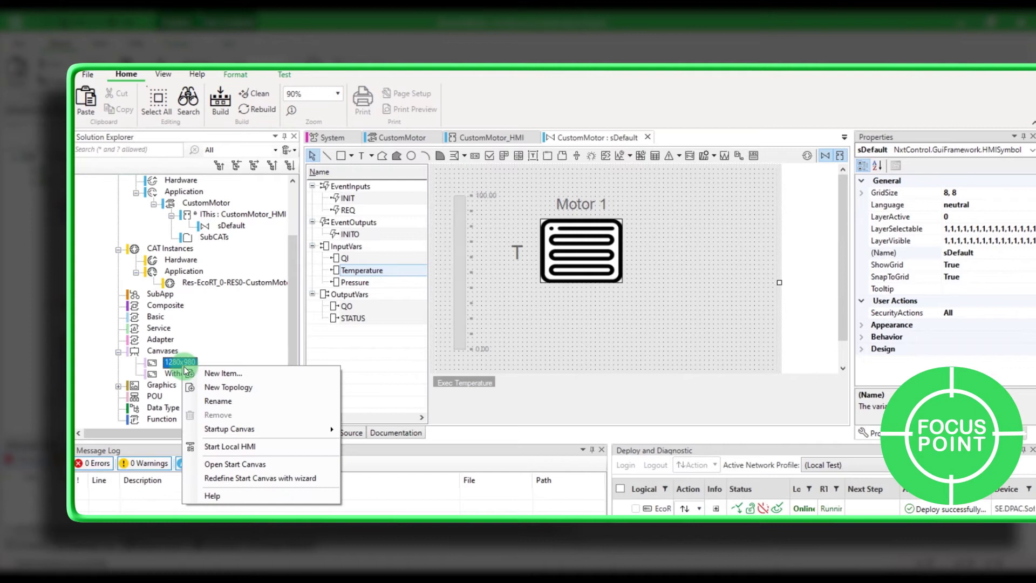
{"action": "left_click", "coordinate": [212, 373]}
Create Canvas1 and place the Motor 1 symbol at its top-left corner.
{"action": "left_click", "coordinate": [644, 437]}
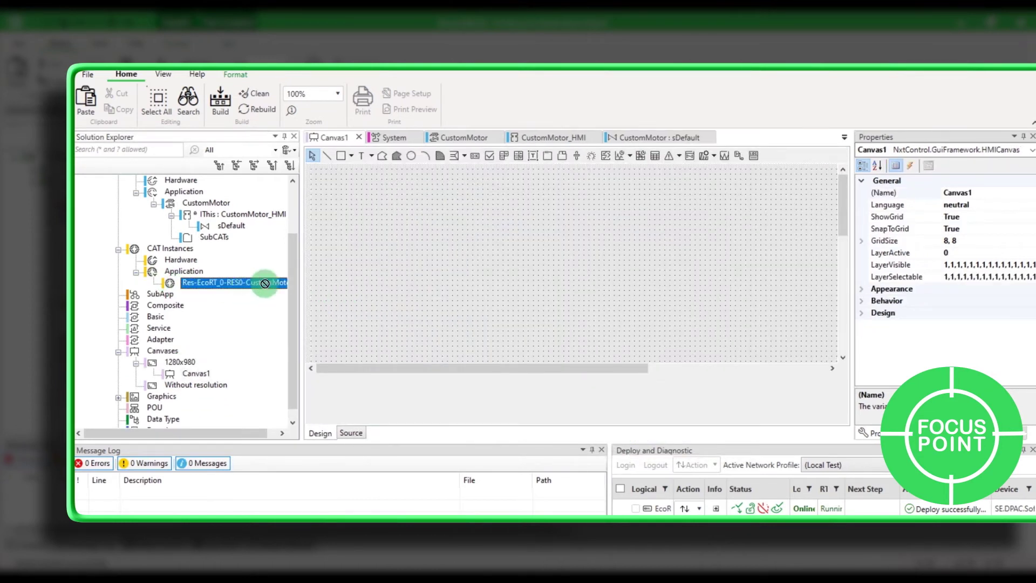
{"action": "left_click_drag", "start_coordinate": [181, 285], "coordinate": [373, 245]}
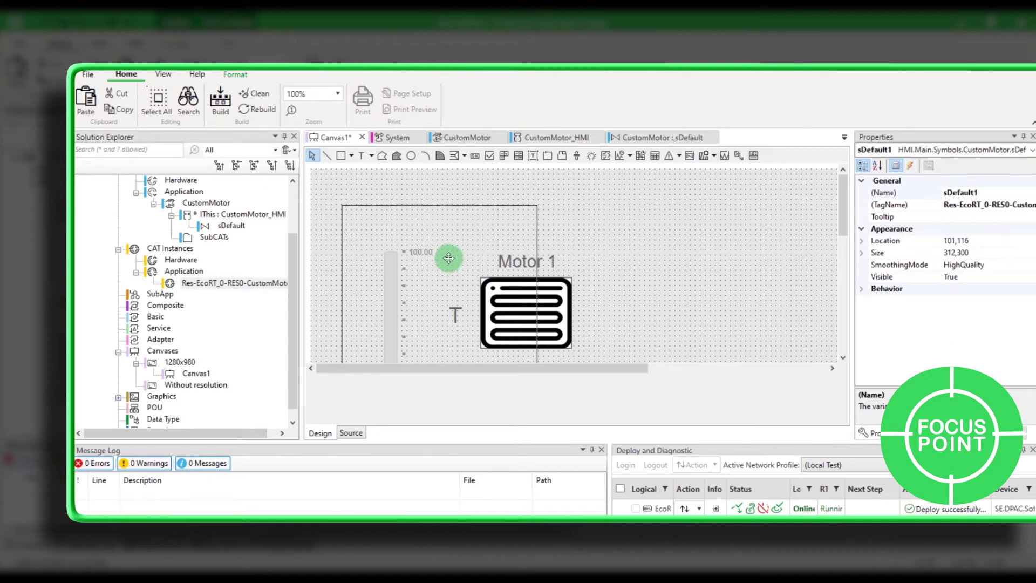
{"action": "left_click_drag", "start_coordinate": [482, 299], "coordinate": [446, 252]}
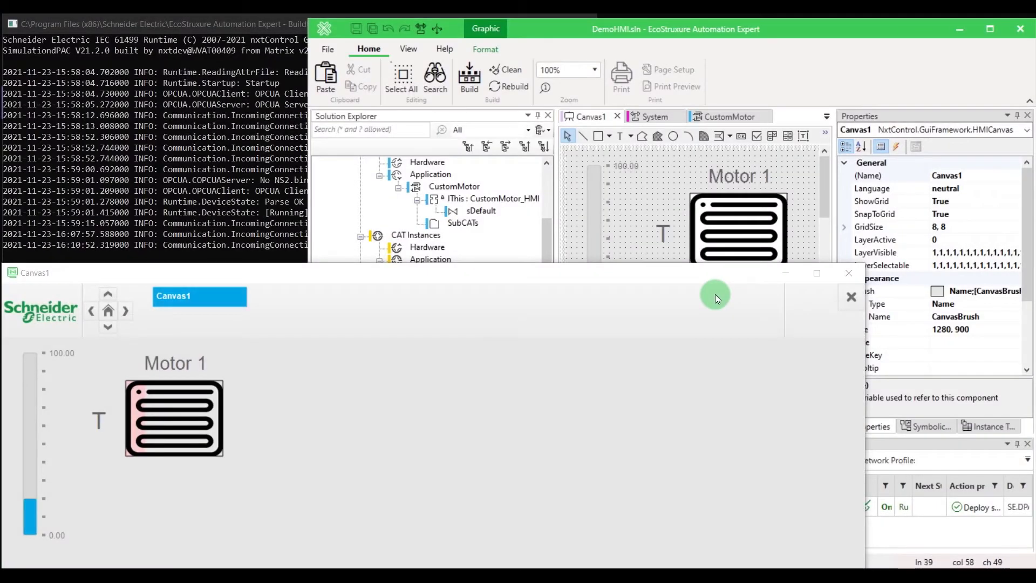
Open CustomMotor1's inner diagram from System and watch its HMI block's live values.
{"action": "left_click", "coordinate": [657, 151]}
{"action": "left_click", "coordinate": [654, 116]}
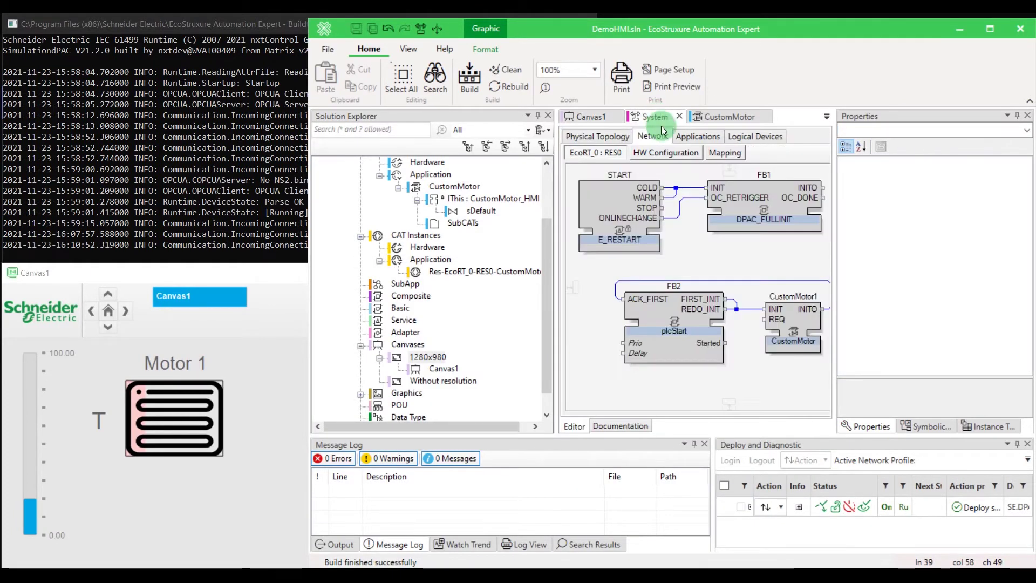
{"action": "double_click", "coordinate": [793, 323]}
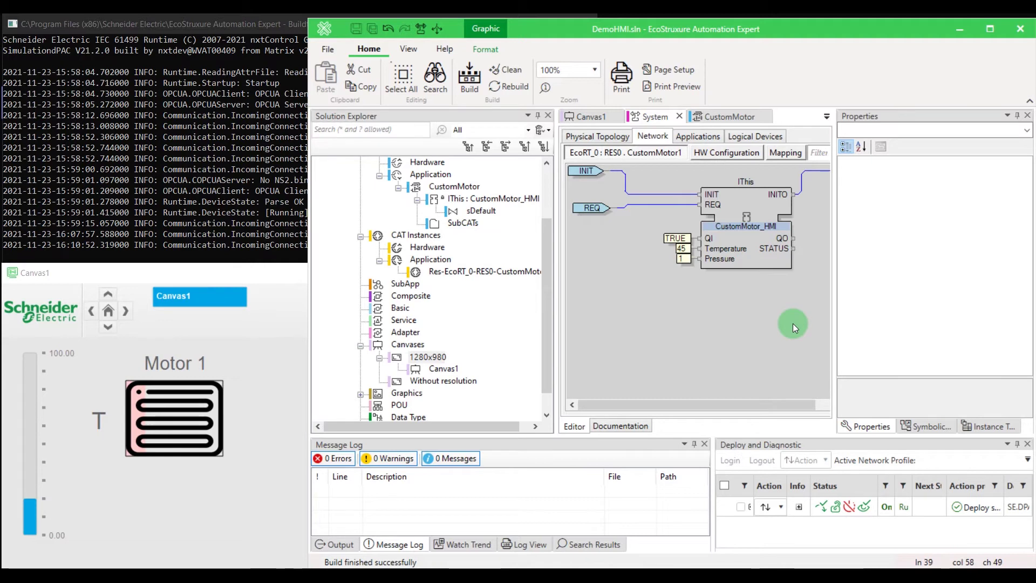
{"action": "right_click", "coordinate": [760, 265]}
{"action": "left_click", "coordinate": [771, 279]}
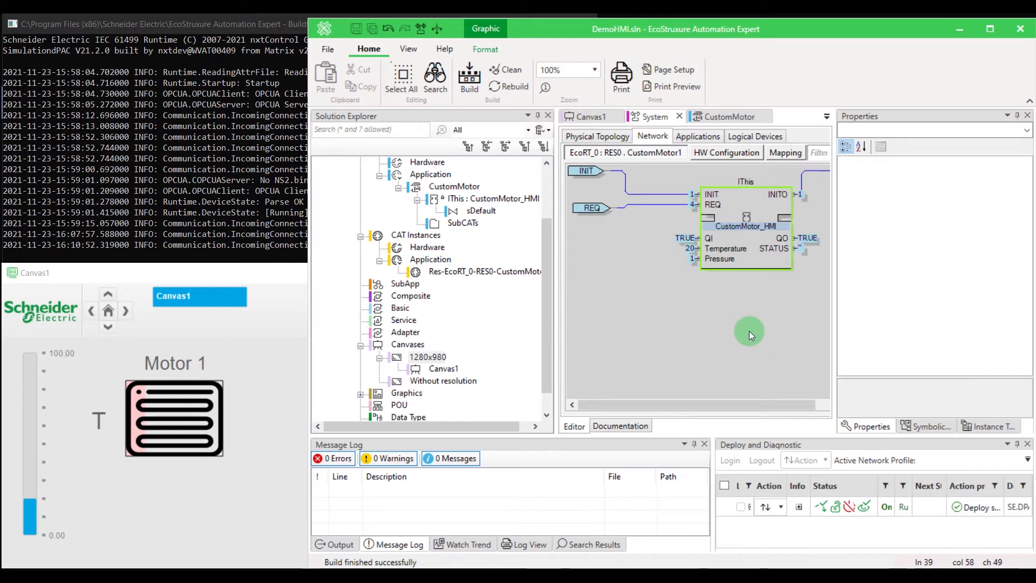
Set the live Temperature to 75 and trigger a REQ event.
{"action": "double_click", "coordinate": [689, 248]}
{"action": "type", "text": "75"}
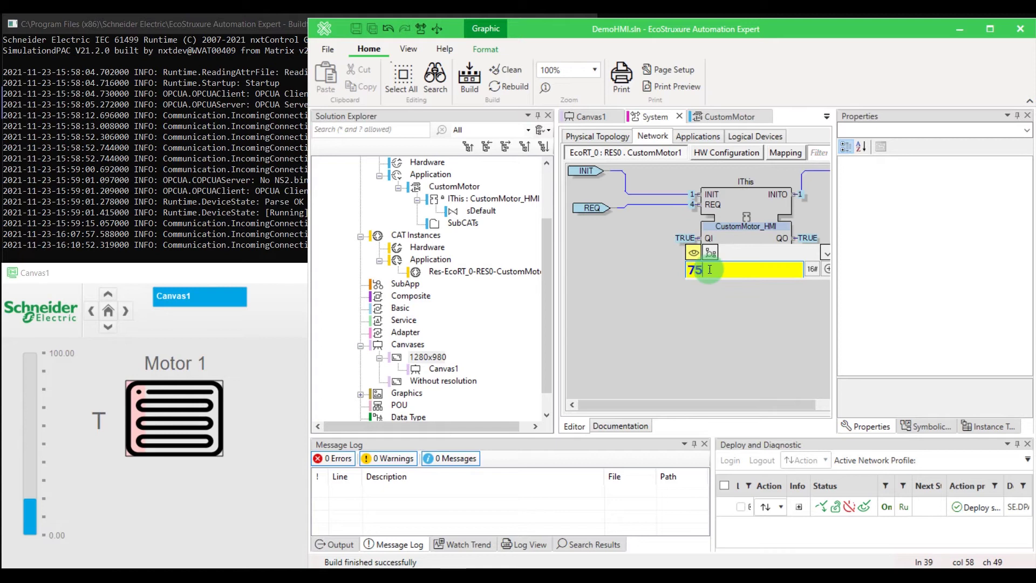
{"action": "key", "text": "Return"}
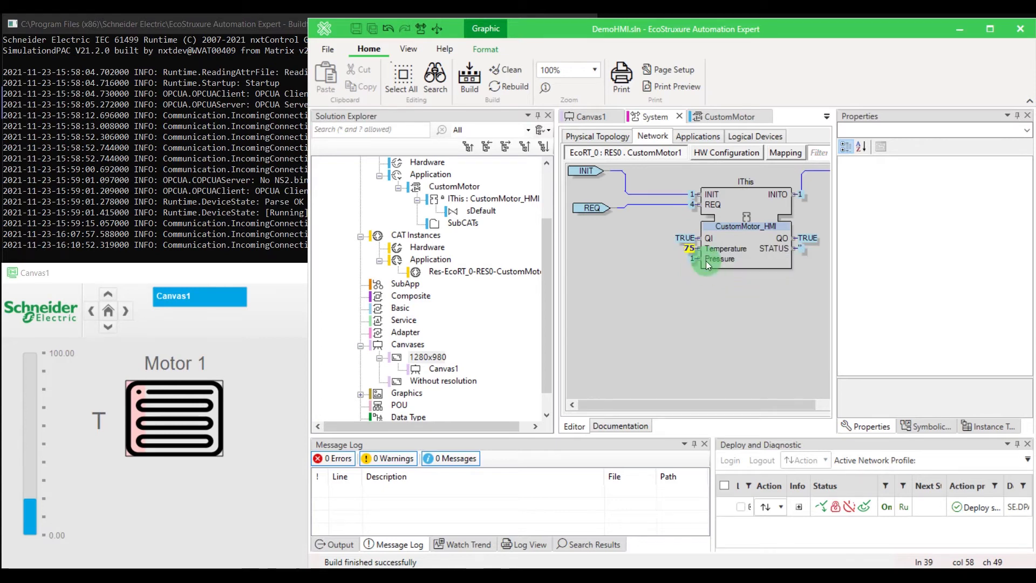
{"action": "right_click", "coordinate": [714, 201]}
{"action": "left_click", "coordinate": [742, 230]}
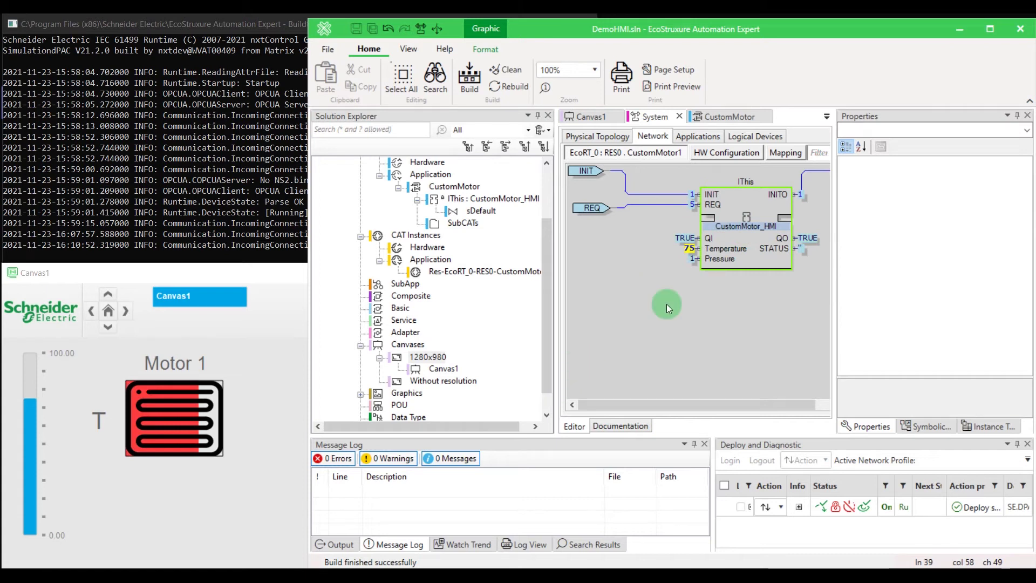
Set the live Temperature to 100 and trigger REQ again to refresh the symbol.
{"action": "double_click", "coordinate": [694, 249]}
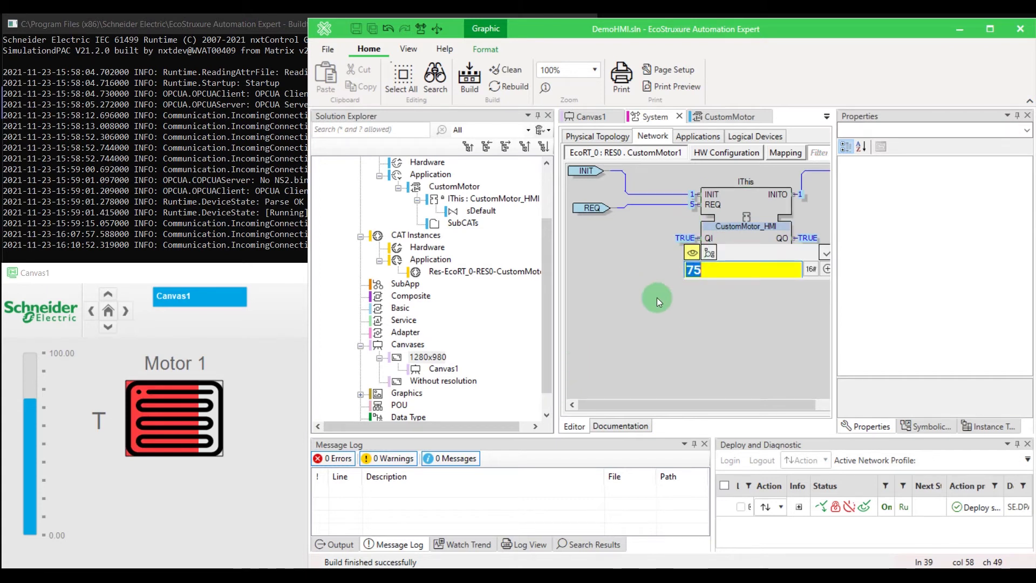
{"action": "type", "text": "100"}
{"action": "key", "text": "Return"}
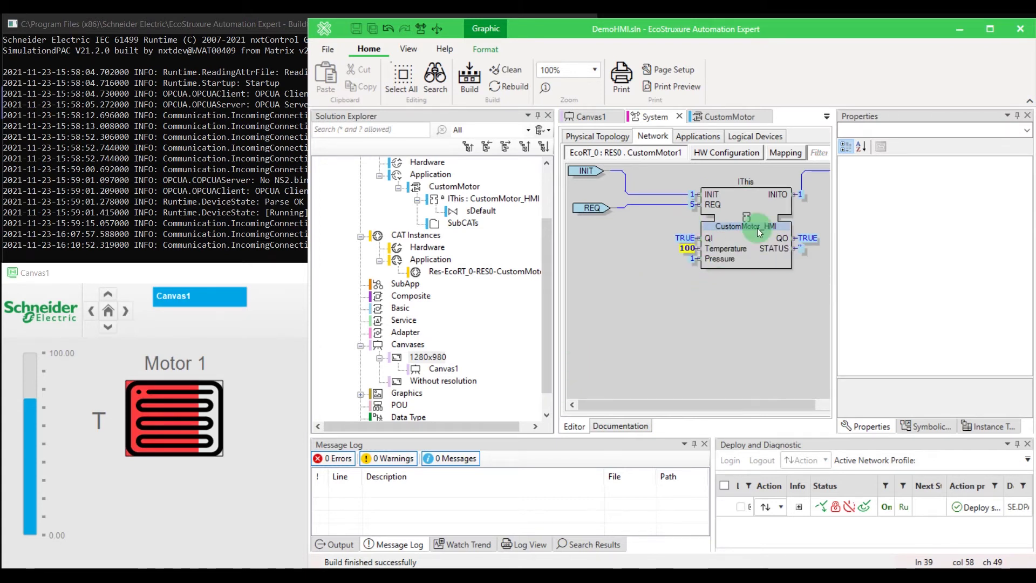
{"action": "right_click", "coordinate": [718, 203]}
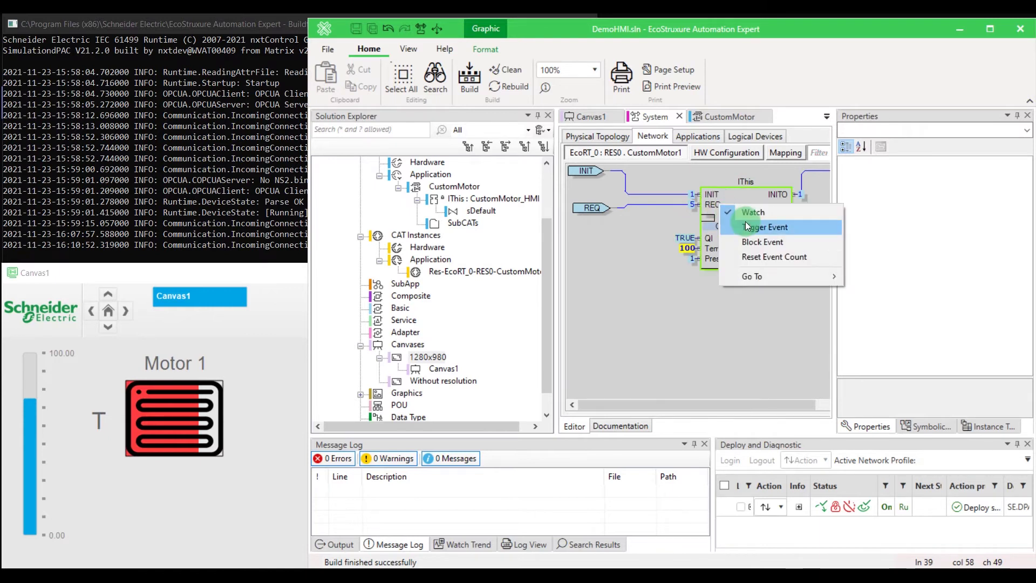
{"action": "left_click", "coordinate": [745, 221]}
{"action": "left_click", "coordinate": [721, 116]}
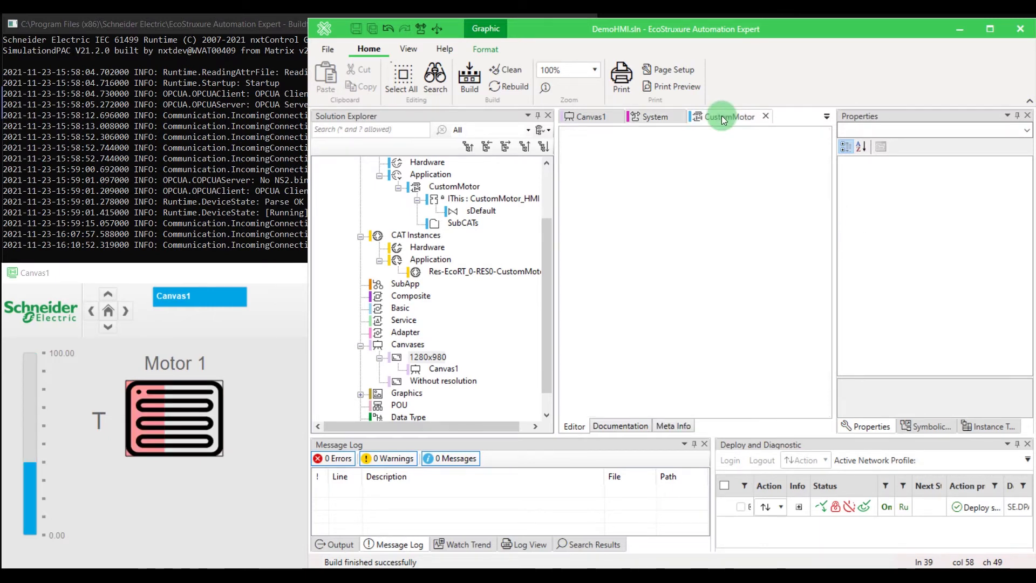
{"action": "left_click", "coordinate": [980, 35]}
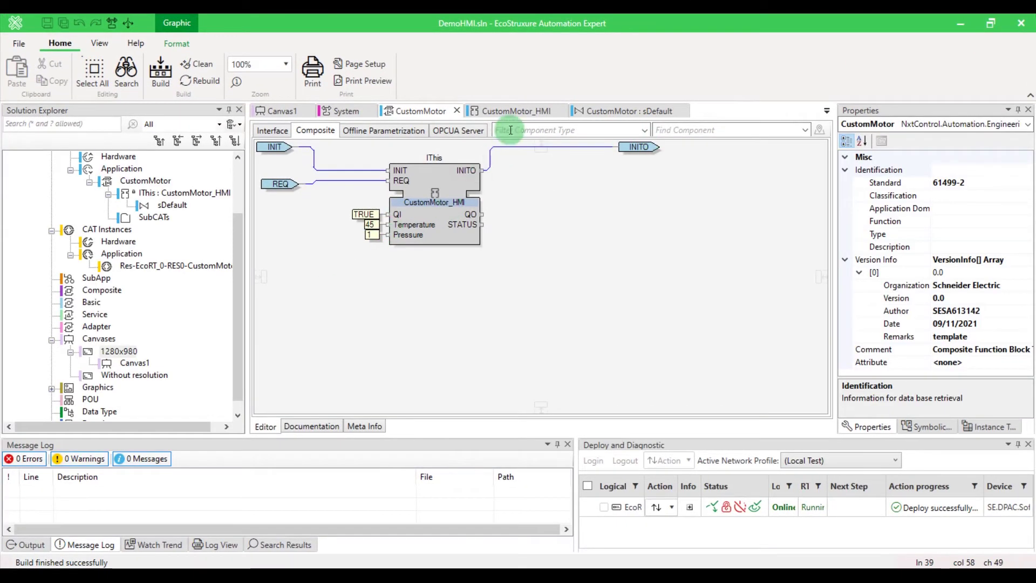
Draw a new rectangle below the motor icon in the sDefault symbol.
{"action": "left_click", "coordinate": [602, 110]}
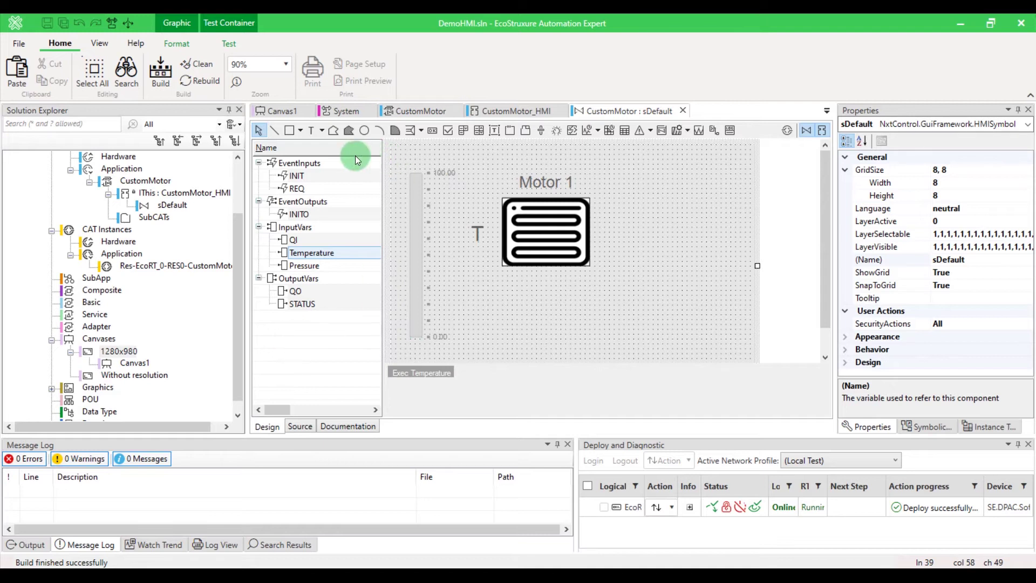
{"action": "left_click", "coordinate": [290, 131]}
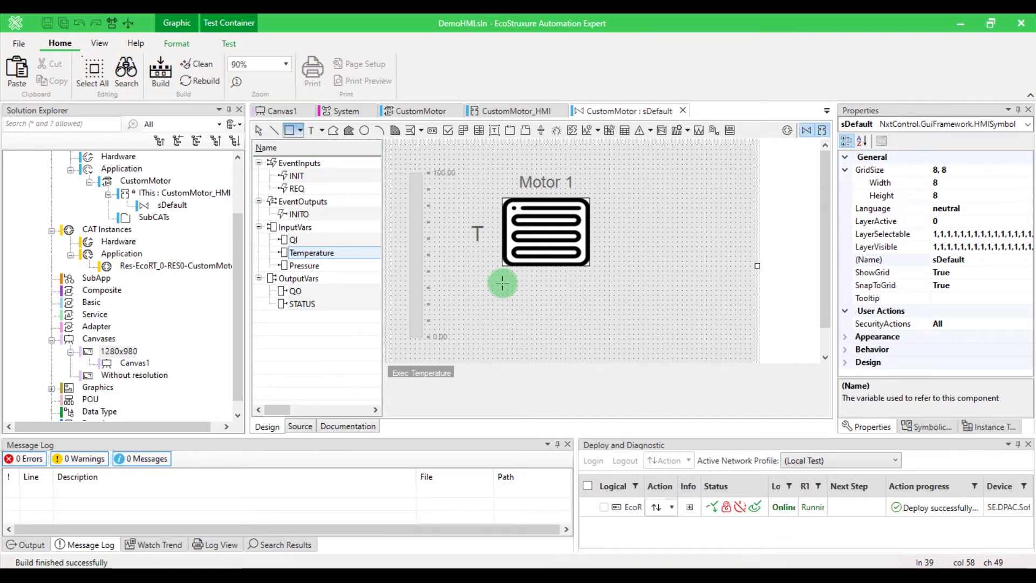
{"action": "left_click_drag", "start_coordinate": [524, 292], "coordinate": [602, 313]}
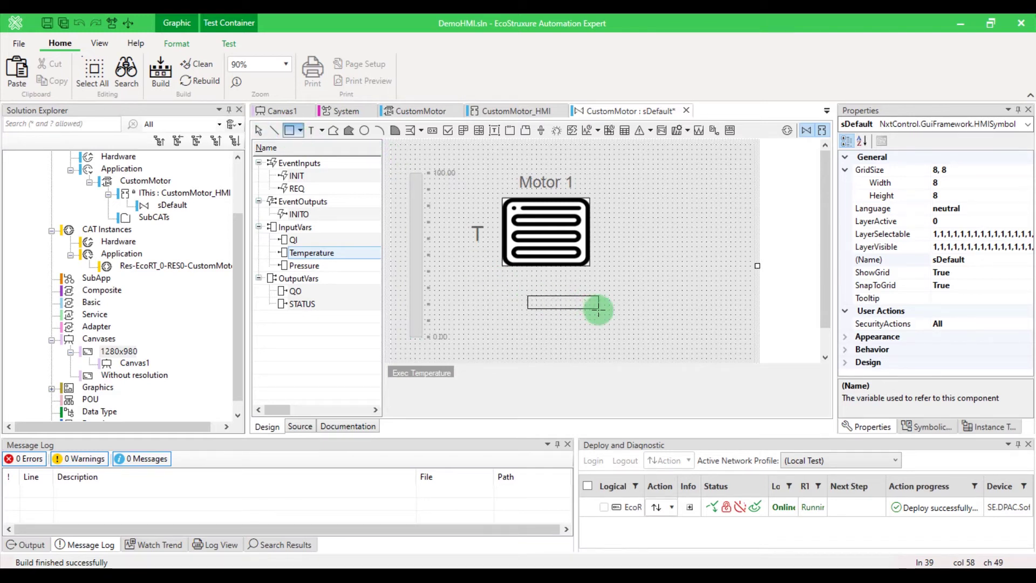
{"action": "mouse_move", "coordinate": [576, 303]}
{"action": "left_mouse_down"}
{"action": "mouse_move", "coordinate": [552, 285]}
{"action": "mouse_move", "coordinate": [593, 282]}
{"action": "left_mouse_up"}
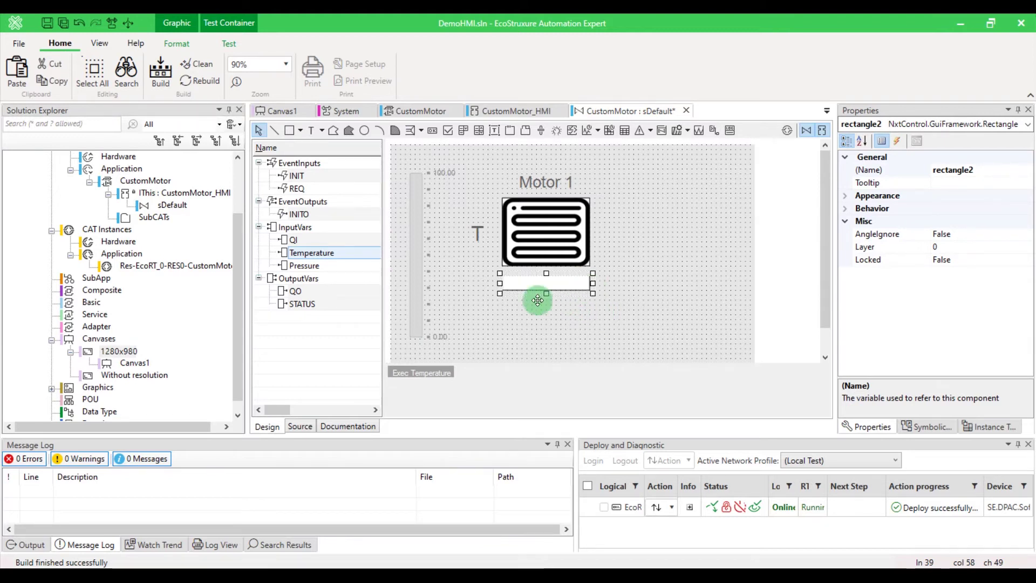
Add a 'P' text label below the T label in size-22 Arial.
{"action": "left_click", "coordinate": [311, 131]}
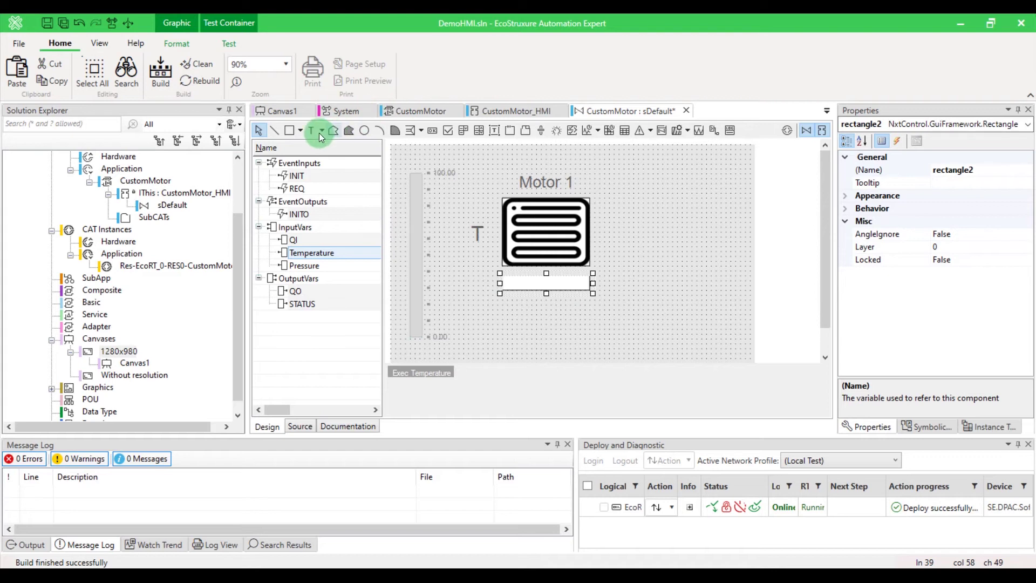
{"action": "left_click", "coordinate": [477, 271]}
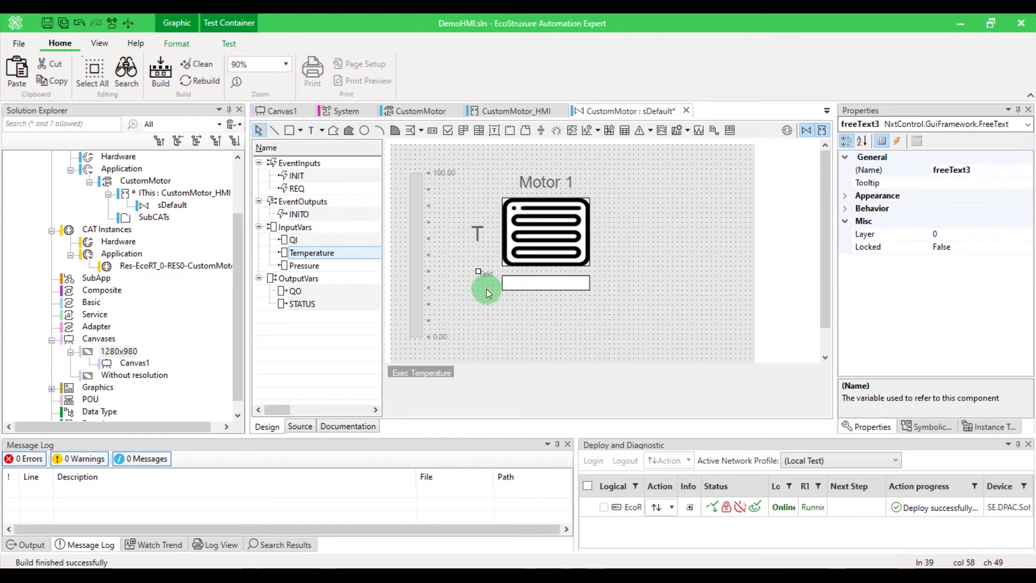
{"action": "left_click", "coordinate": [870, 197]}
{"action": "left_click", "coordinate": [870, 259]}
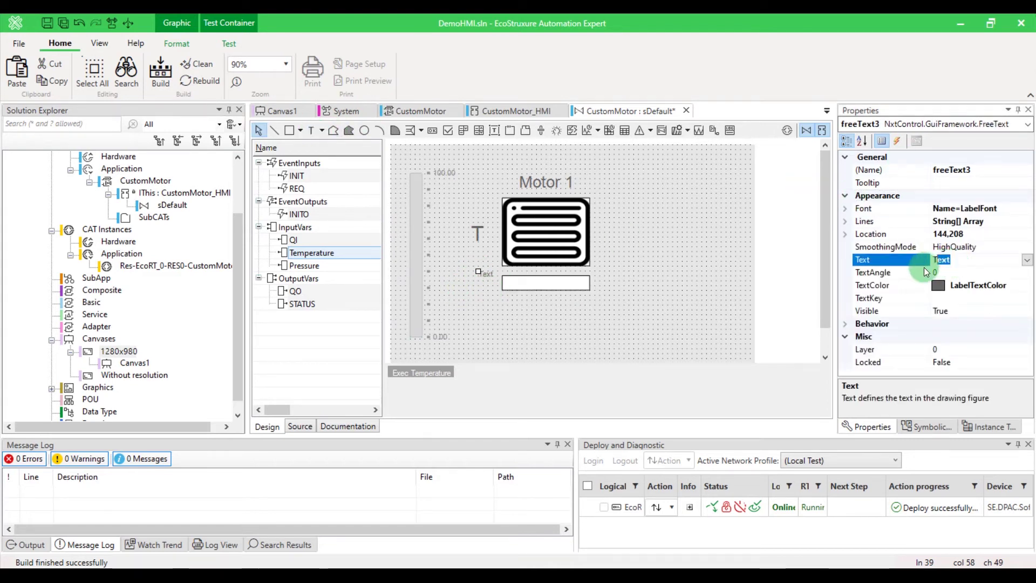
{"action": "type", "text": "P"}
{"action": "left_click", "coordinate": [846, 207]}
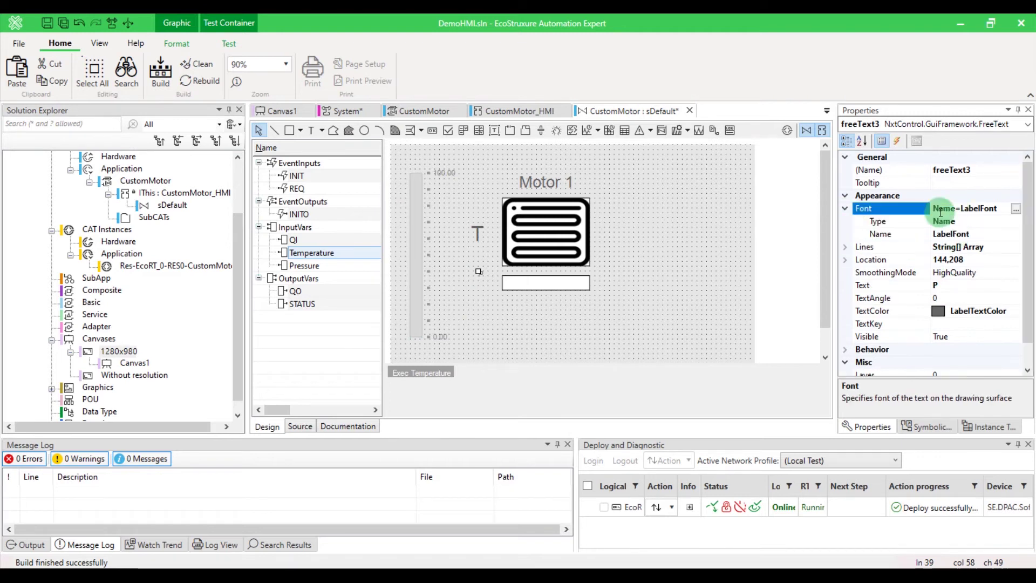
{"action": "left_click", "coordinate": [1015, 211]}
{"action": "left_click", "coordinate": [594, 229]}
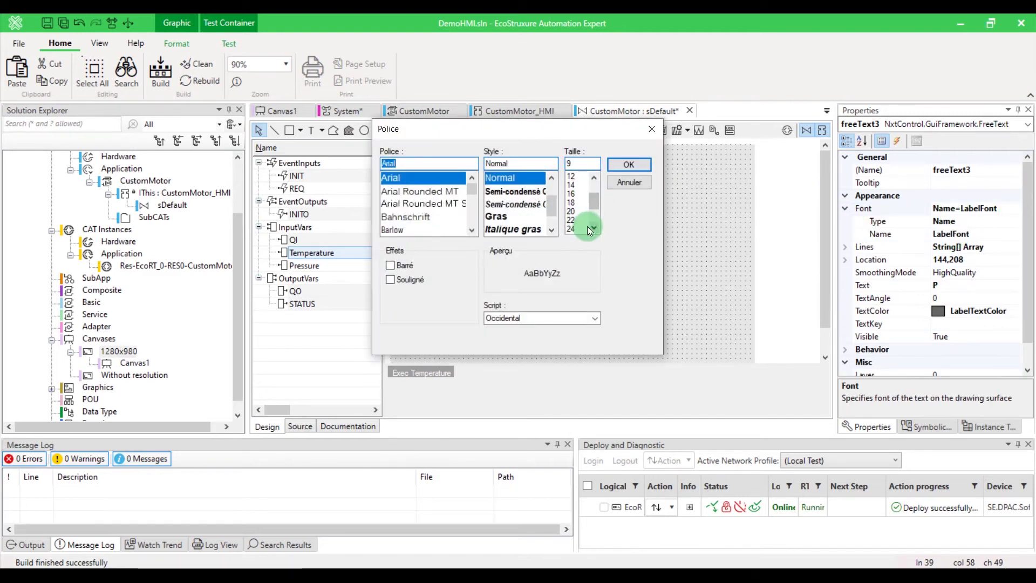
{"action": "left_click", "coordinate": [614, 171]}
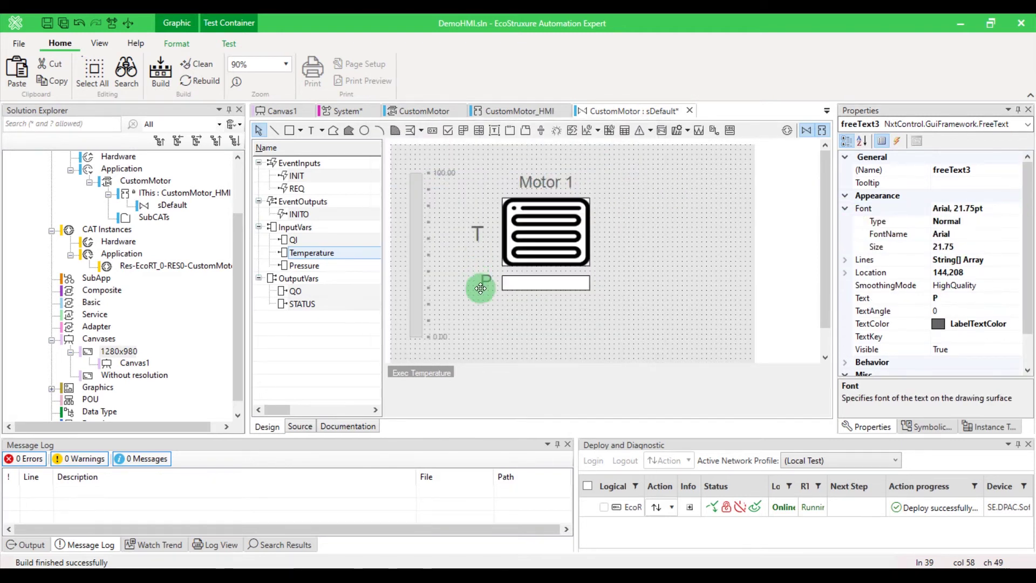
{"action": "left_click", "coordinate": [499, 316]}
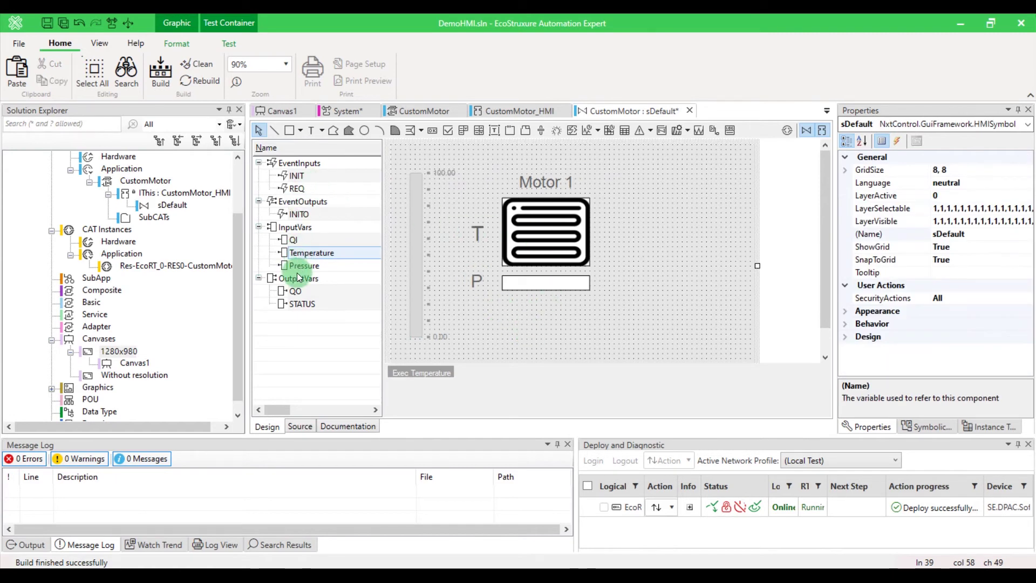
Add an Execute symbol for the Pressure variable to the symbol canvas.
{"action": "left_click_drag", "start_coordinate": [299, 267], "coordinate": [527, 343]}
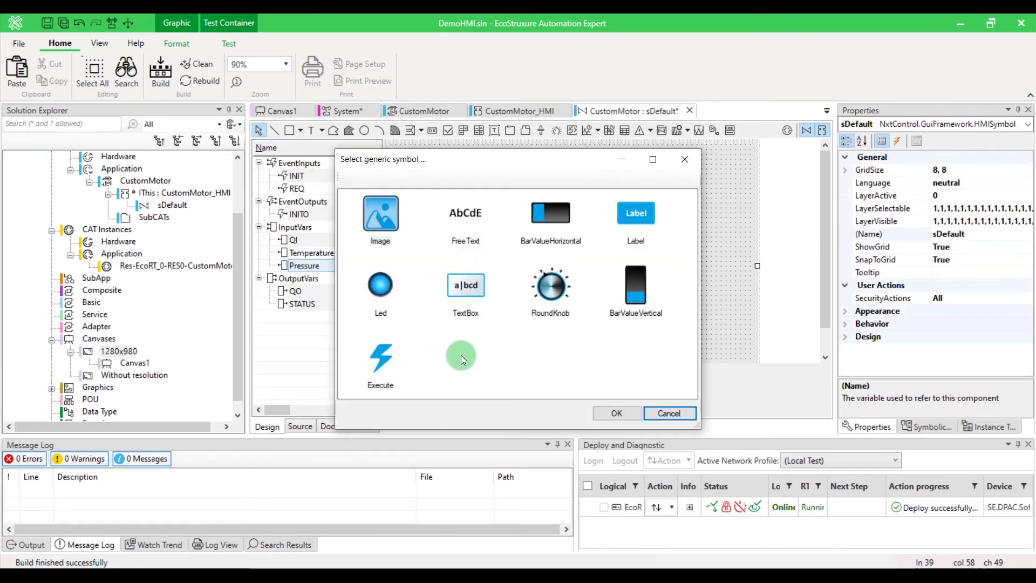
{"action": "left_click", "coordinate": [393, 351]}
{"action": "left_click", "coordinate": [614, 413]}
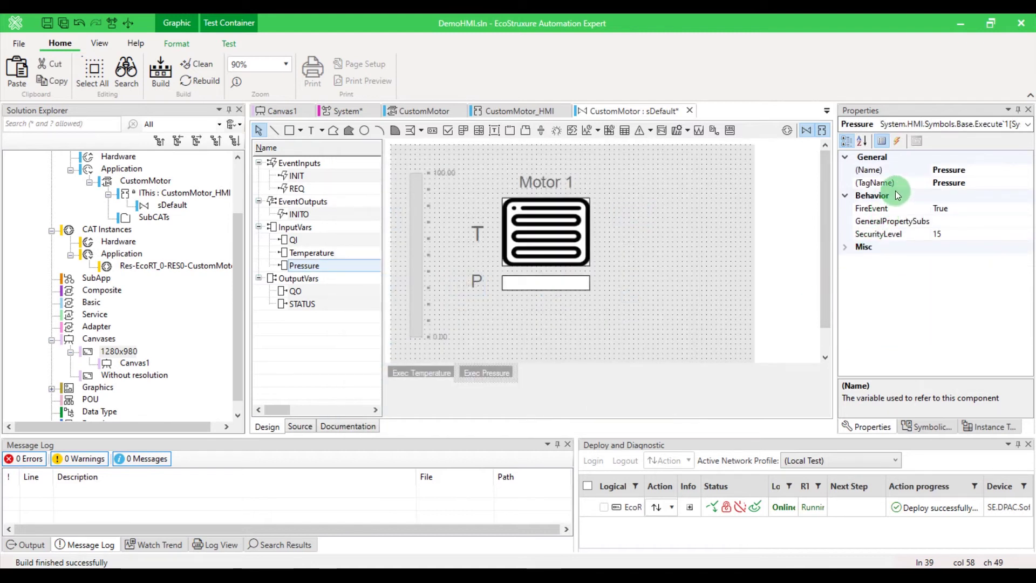
Generate an empty PressureValueChanged handler from the symbol's ValueChanged event.
{"action": "left_click", "coordinate": [896, 142]}
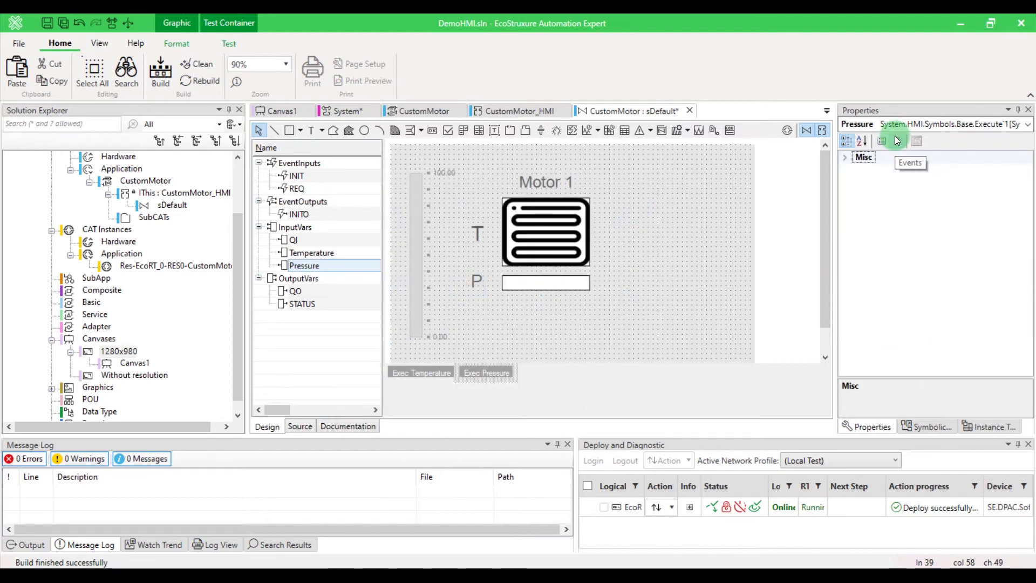
{"action": "left_click", "coordinate": [863, 183]}
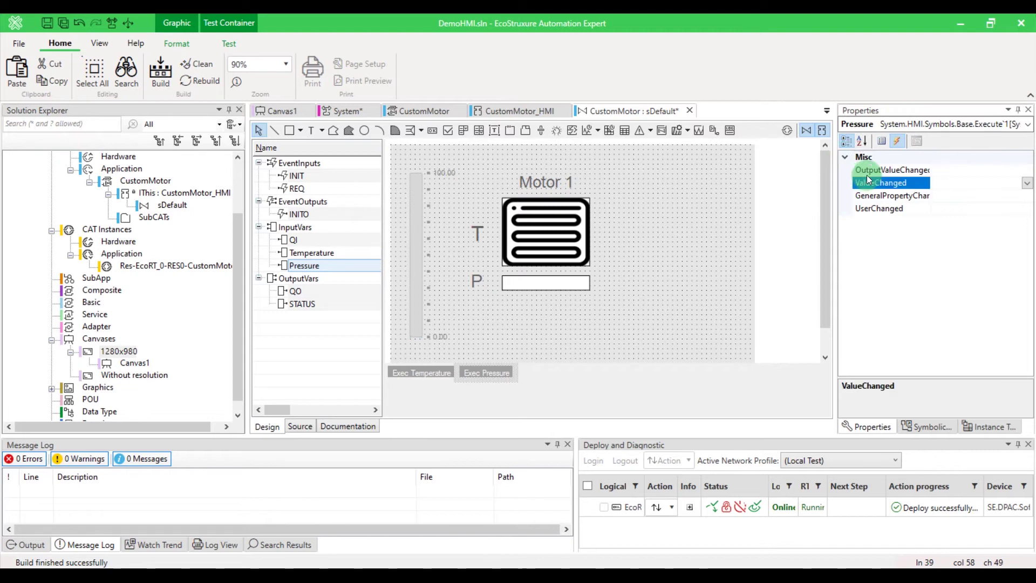
{"action": "left_click", "coordinate": [1004, 183]}
{"action": "double_click", "coordinate": [1004, 183]}
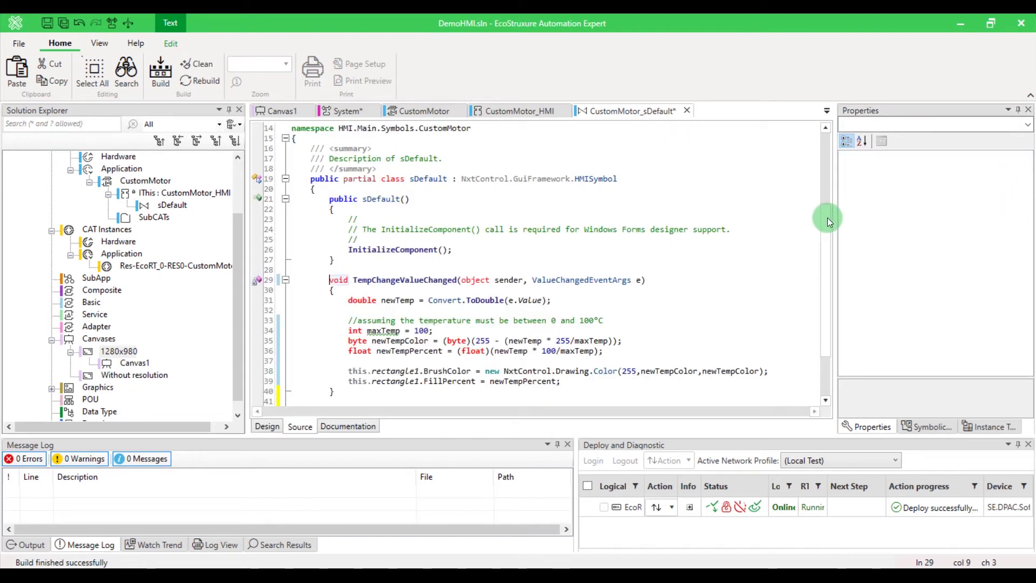
{"action": "scroll", "coordinate": [581, 252], "scroll_direction": "down", "scroll_amount": 2}
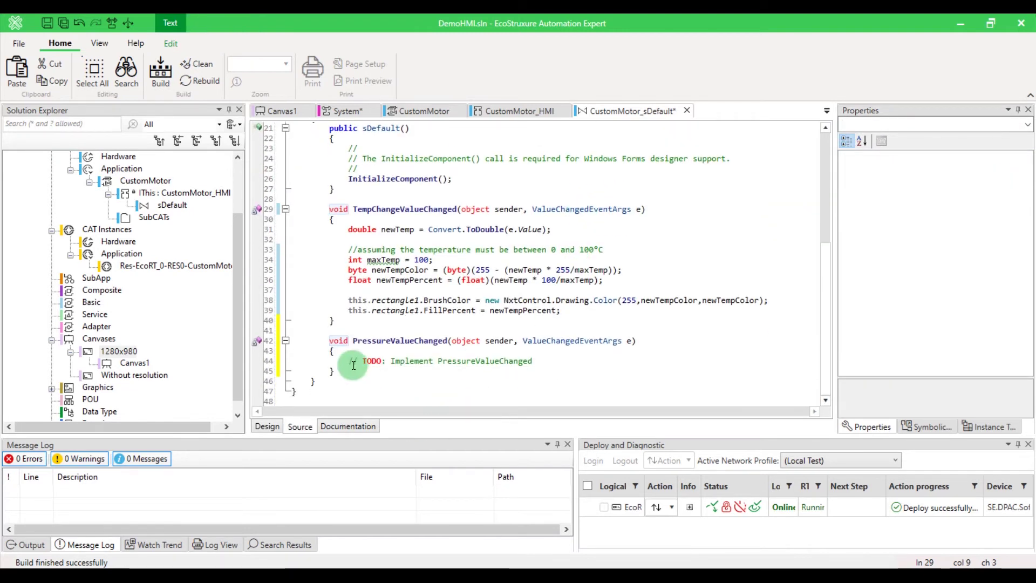
{"action": "left_click_drag", "start_coordinate": [352, 362], "coordinate": [562, 362]}
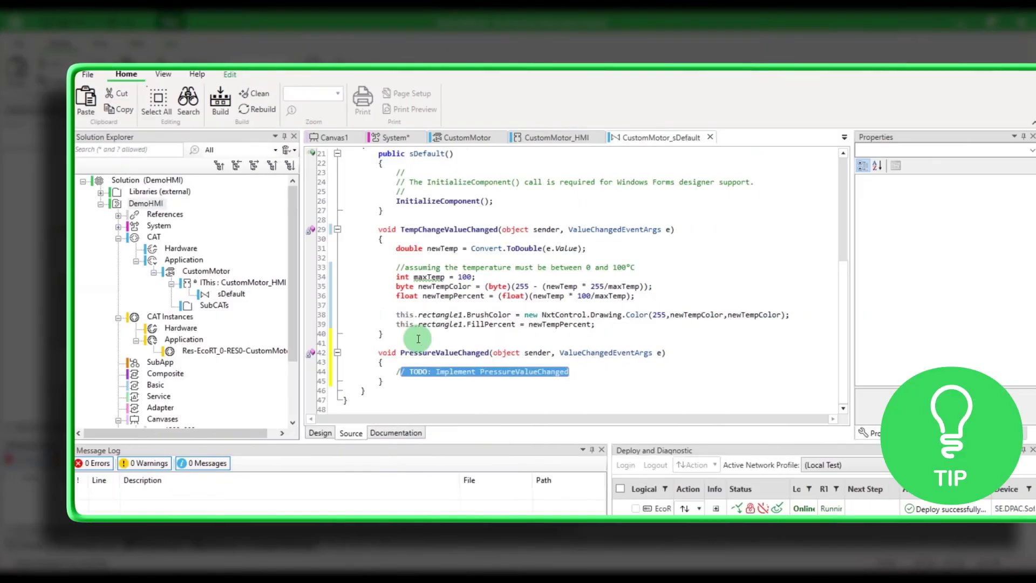
Open DemoHMI's DefaultLight theme and preview SE.AppAsset colours Active, DevAnalogOut, DisplayBGColor and ExhaustAir2Inner.
{"action": "right_click", "coordinate": [148, 204]}
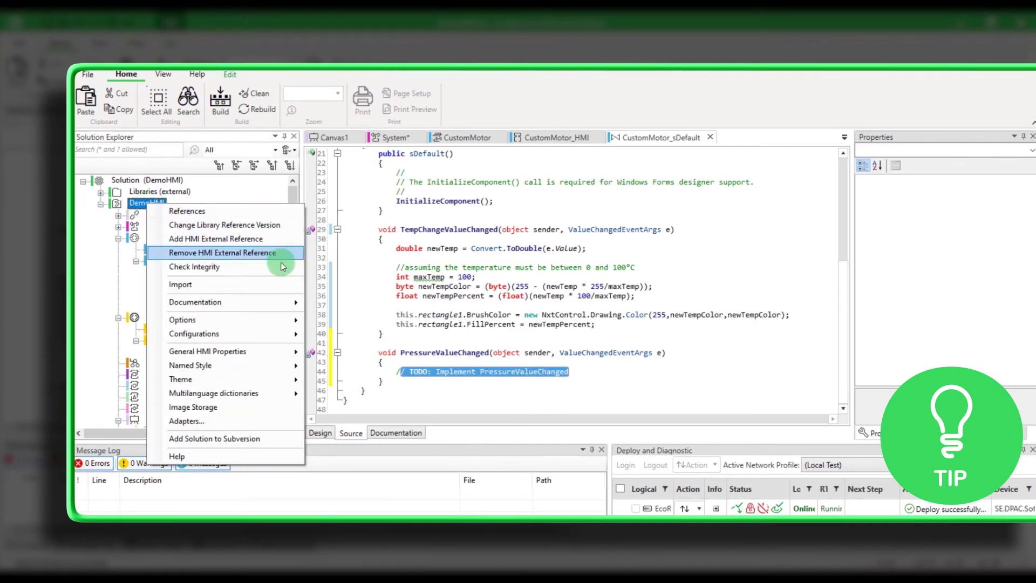
{"action": "mouse_move", "coordinate": [181, 380]}
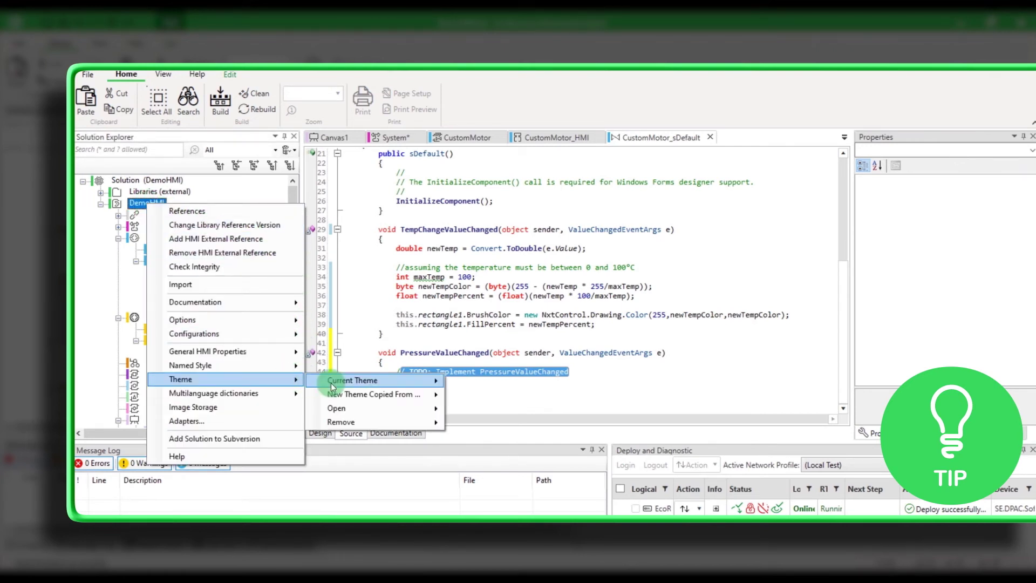
{"action": "mouse_move", "coordinate": [352, 381]}
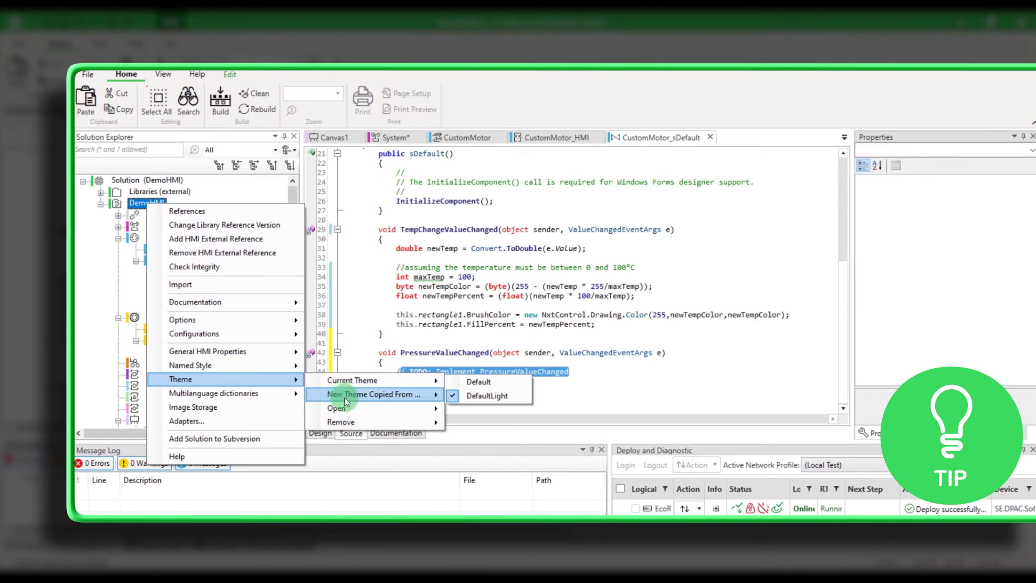
{"action": "mouse_move", "coordinate": [336, 408]}
{"action": "left_click", "coordinate": [470, 420]}
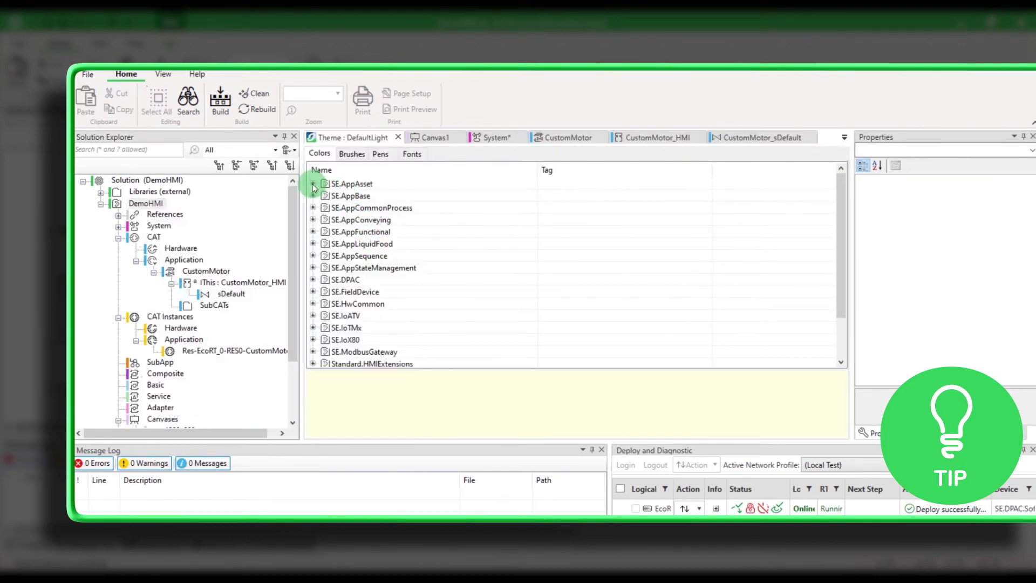
{"action": "left_click", "coordinate": [312, 184]}
{"action": "left_click", "coordinate": [340, 196]}
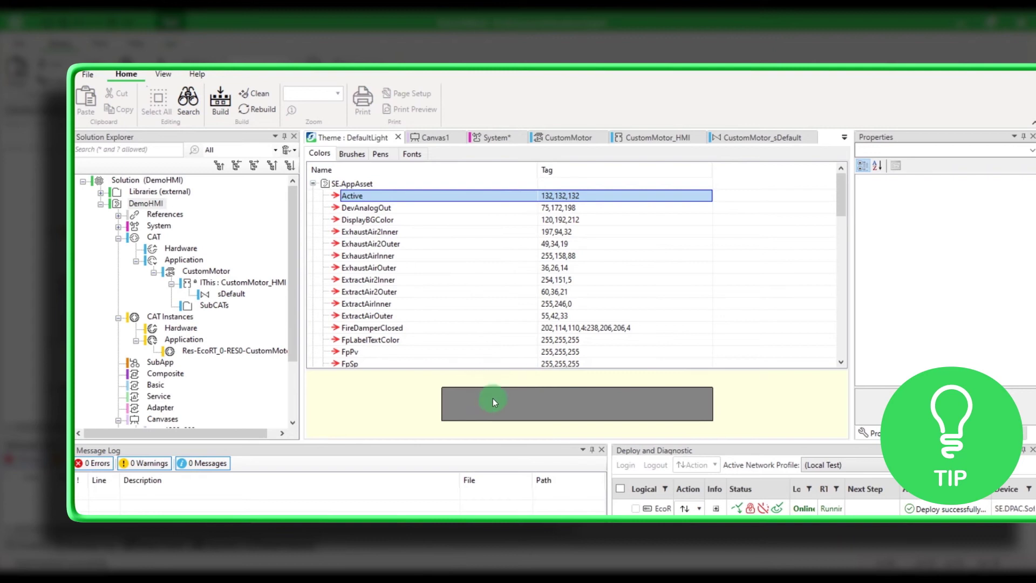
{"action": "left_click", "coordinate": [411, 210]}
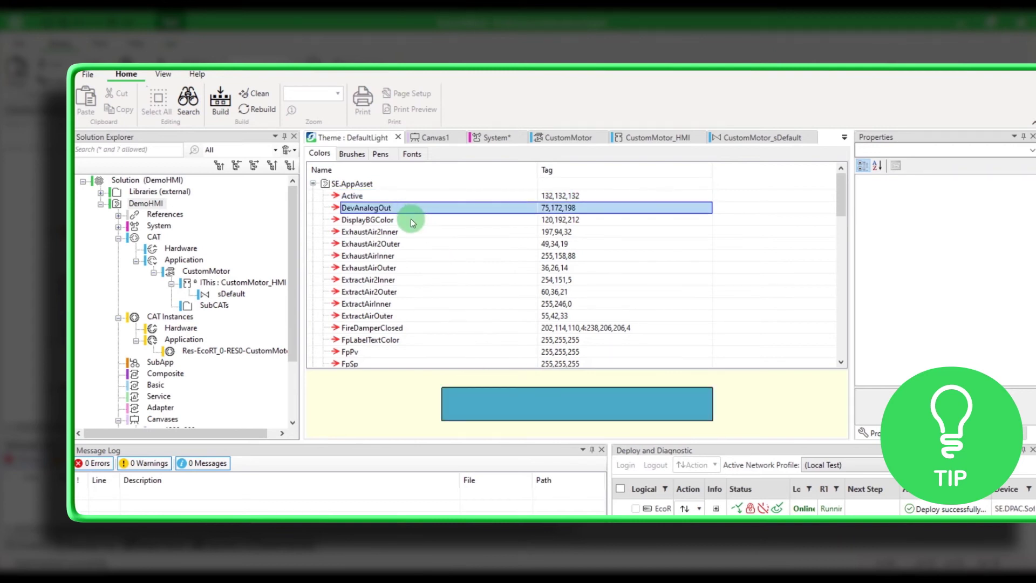
{"action": "left_click", "coordinate": [410, 221]}
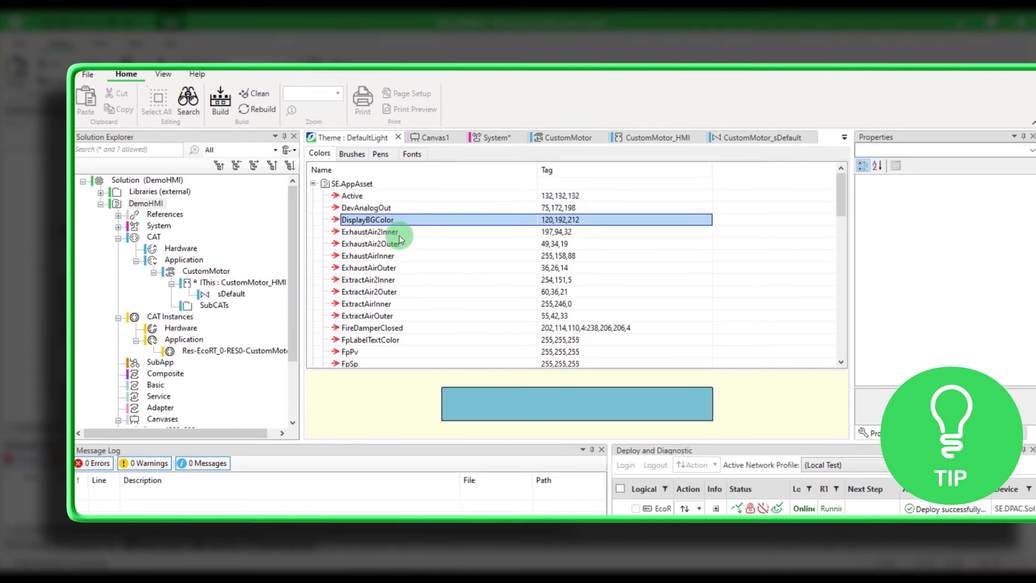
{"action": "left_click", "coordinate": [400, 234]}
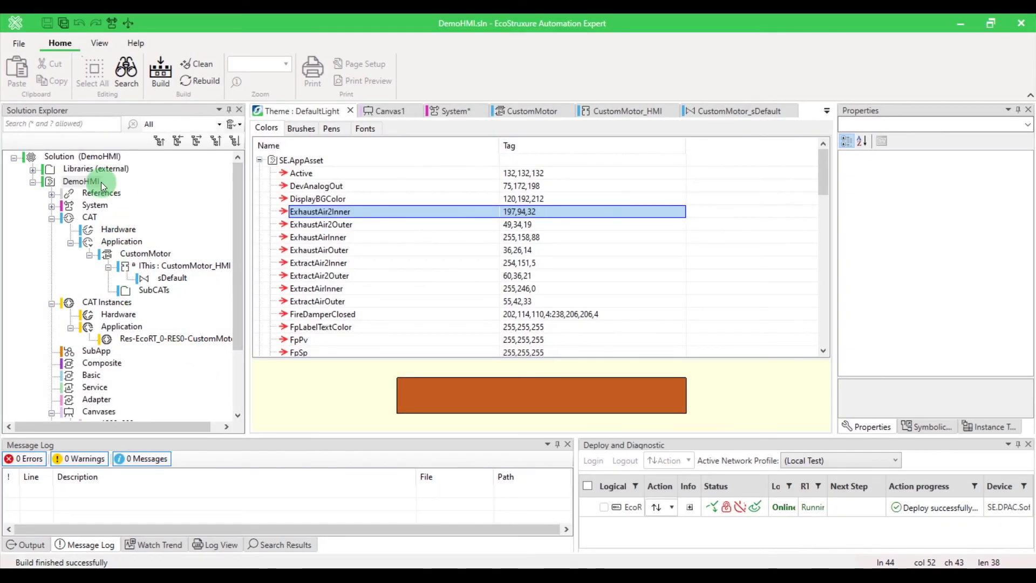
{"action": "right_click", "coordinate": [99, 187]}
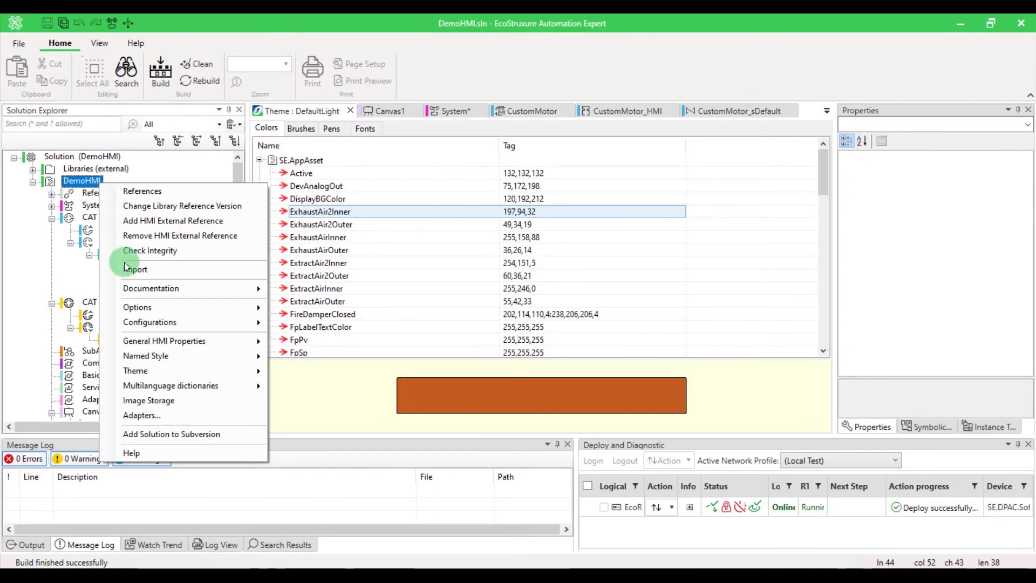
{"action": "mouse_move", "coordinate": [187, 356]}
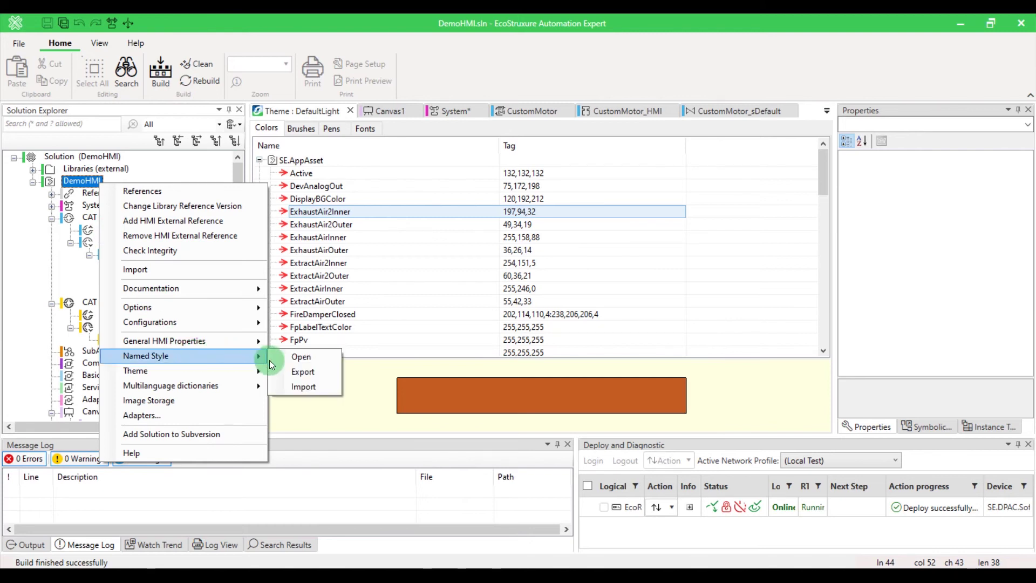
Open the Main named style, view its Pens and Fonts, then return to Colors.
{"action": "left_click", "coordinate": [300, 357]}
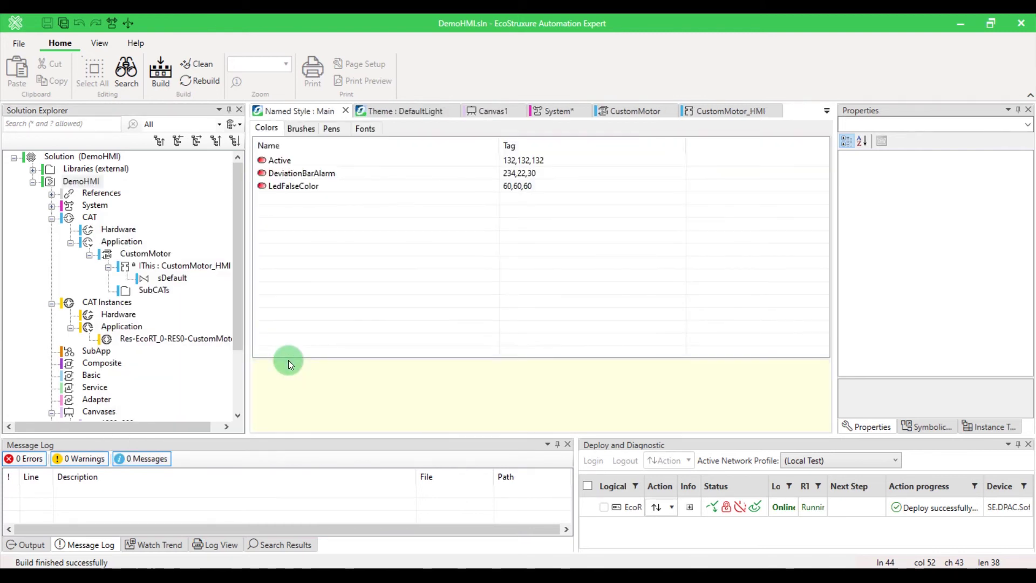
{"action": "left_click", "coordinate": [308, 131]}
{"action": "left_click", "coordinate": [362, 135]}
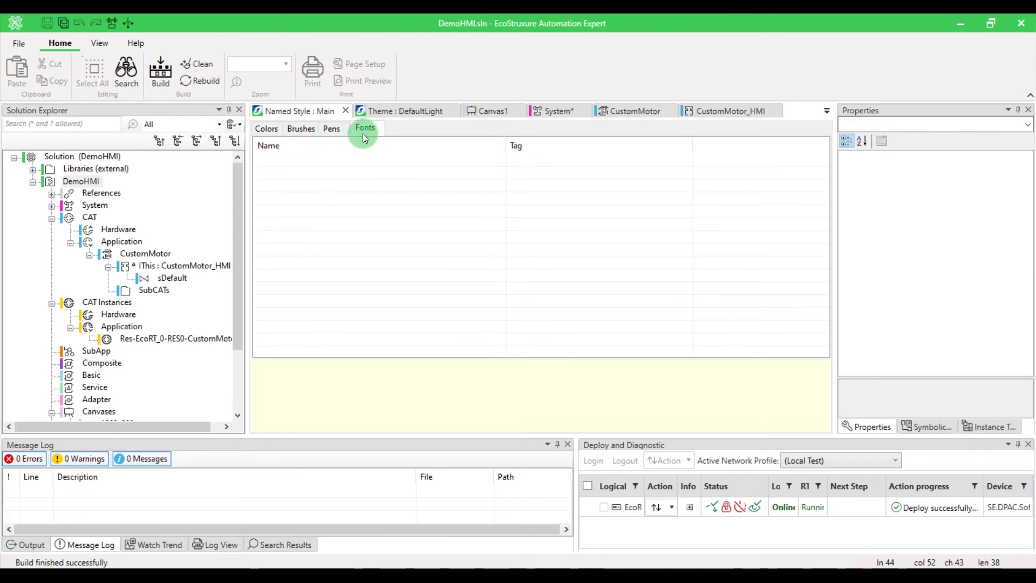
{"action": "left_click", "coordinate": [269, 129]}
Add a LowPressureColor named colour set to green (26,170,66).
{"action": "right_click", "coordinate": [280, 215]}
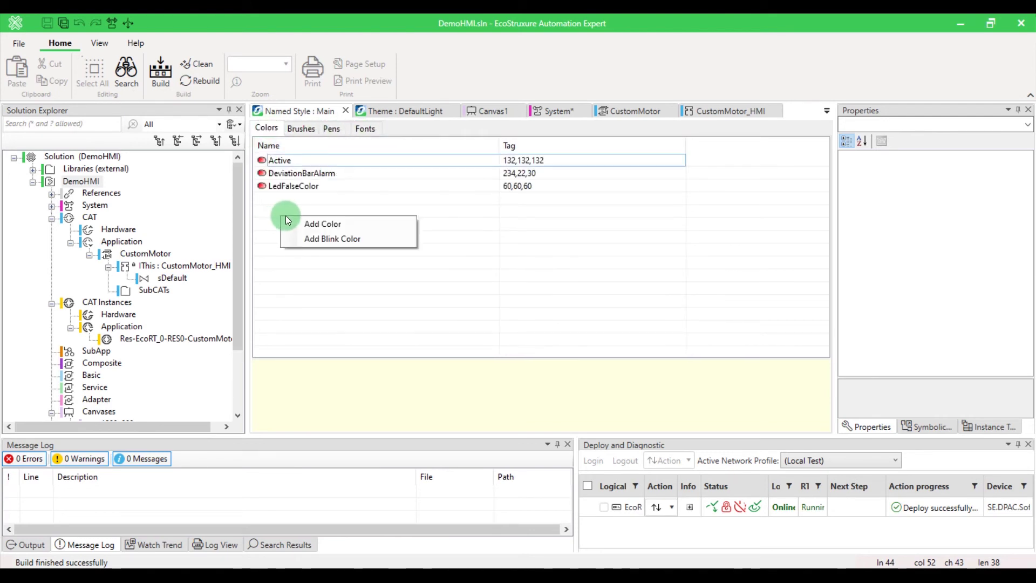
{"action": "left_click", "coordinate": [294, 226]}
{"action": "type", "text": "LowPressureColor"}
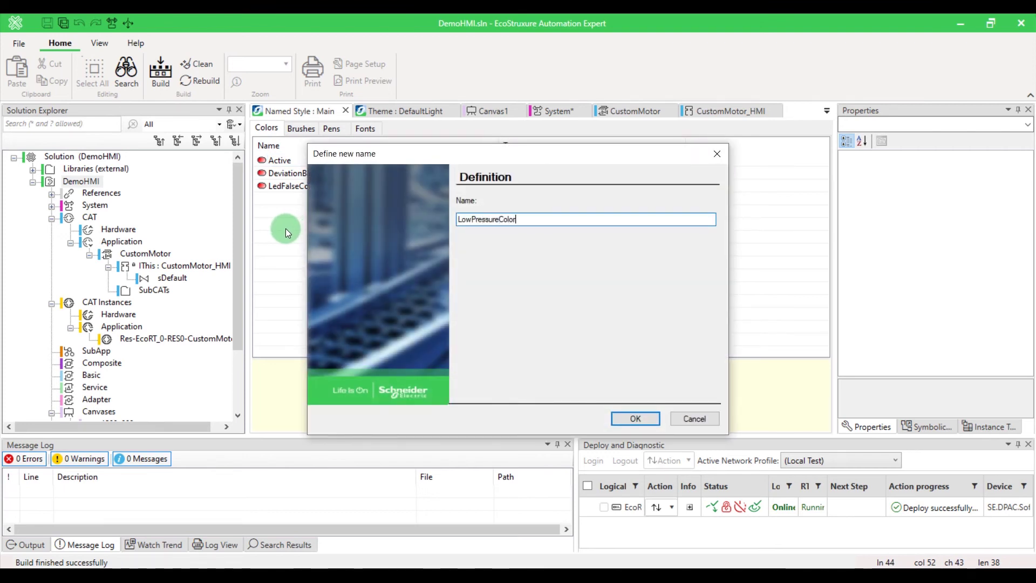
{"action": "key", "text": "Return"}
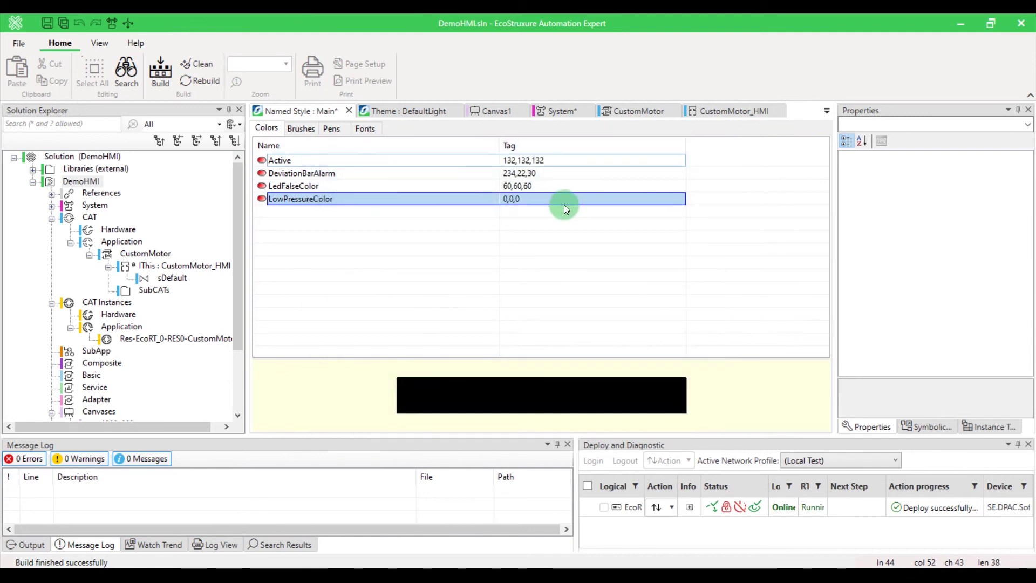
{"action": "left_click", "coordinate": [562, 201]}
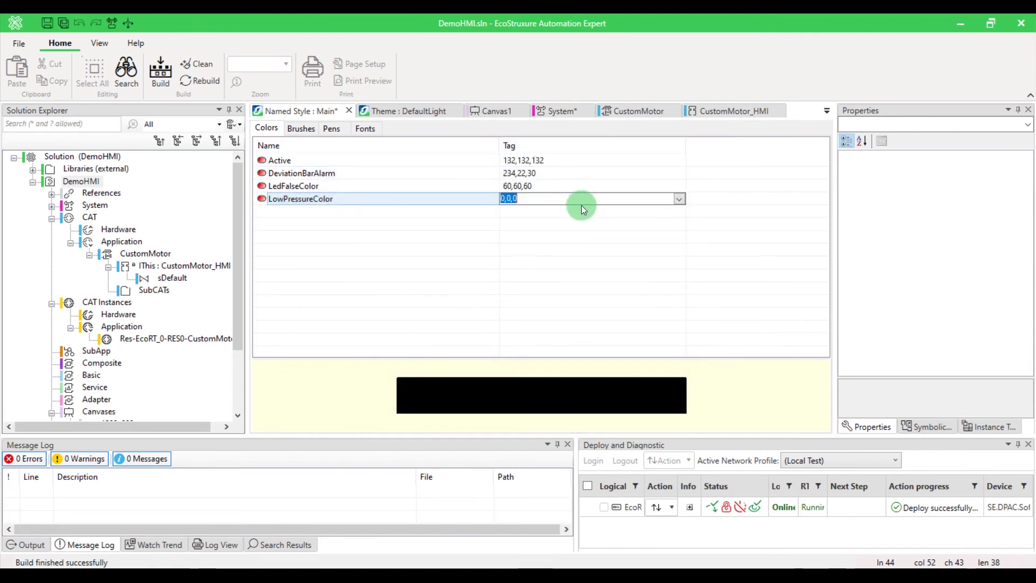
{"action": "left_click", "coordinate": [677, 200]}
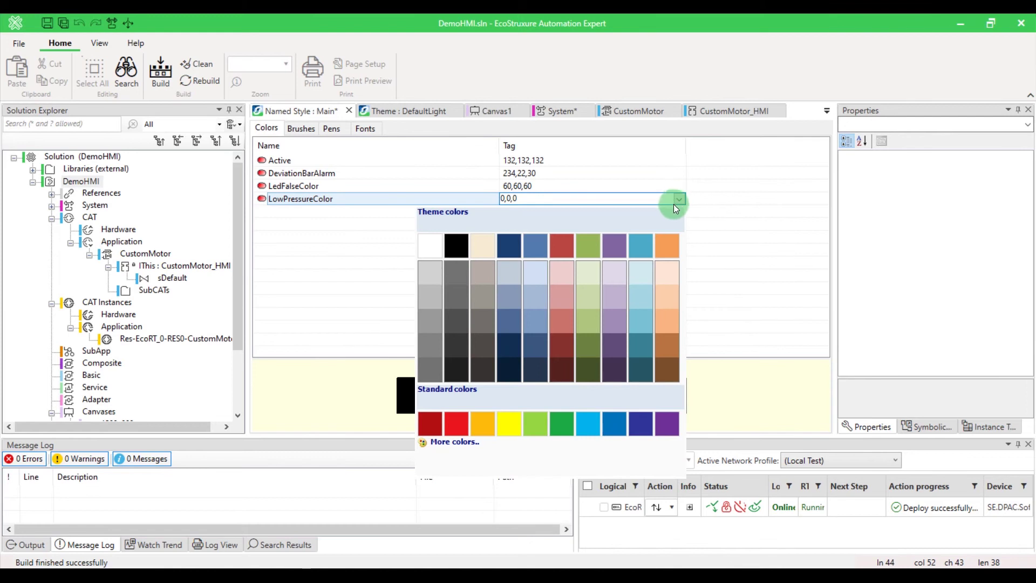
{"action": "left_click", "coordinate": [558, 424]}
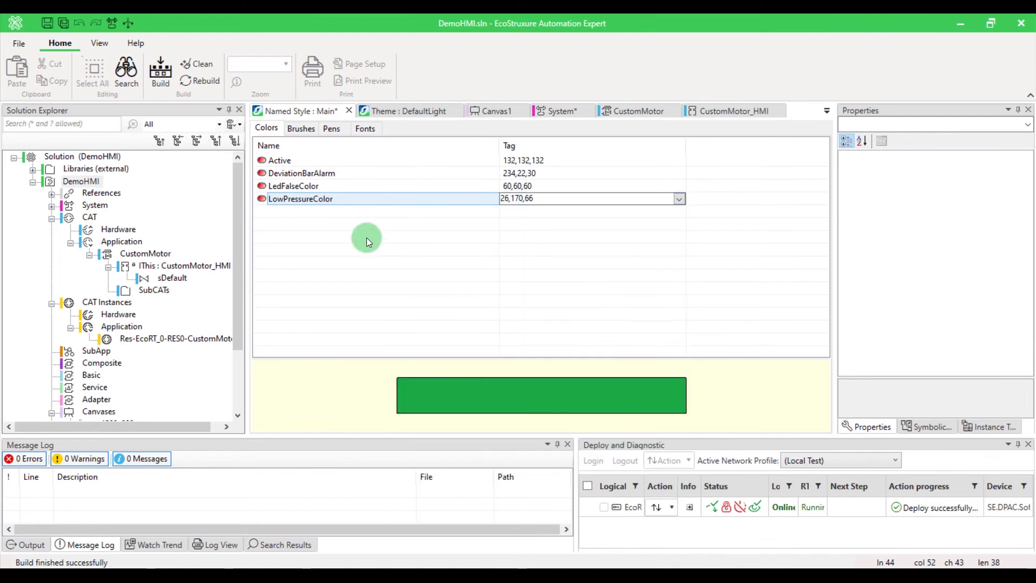
{"action": "left_click", "coordinate": [341, 215]}
Add a NormalPressureColor named colour set to orange (254,186,10).
{"action": "right_click", "coordinate": [341, 212]}
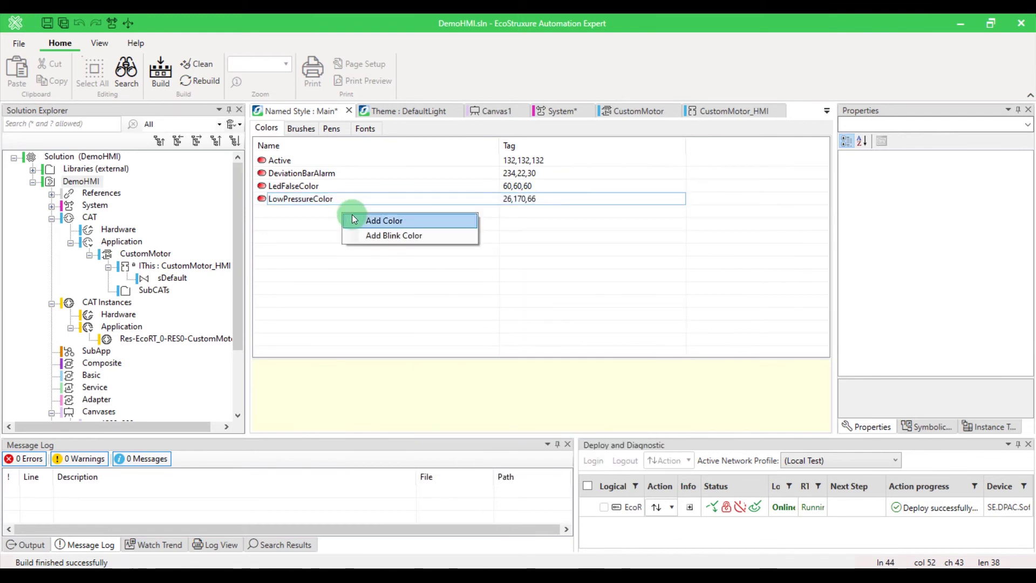
{"action": "left_click", "coordinate": [352, 216]}
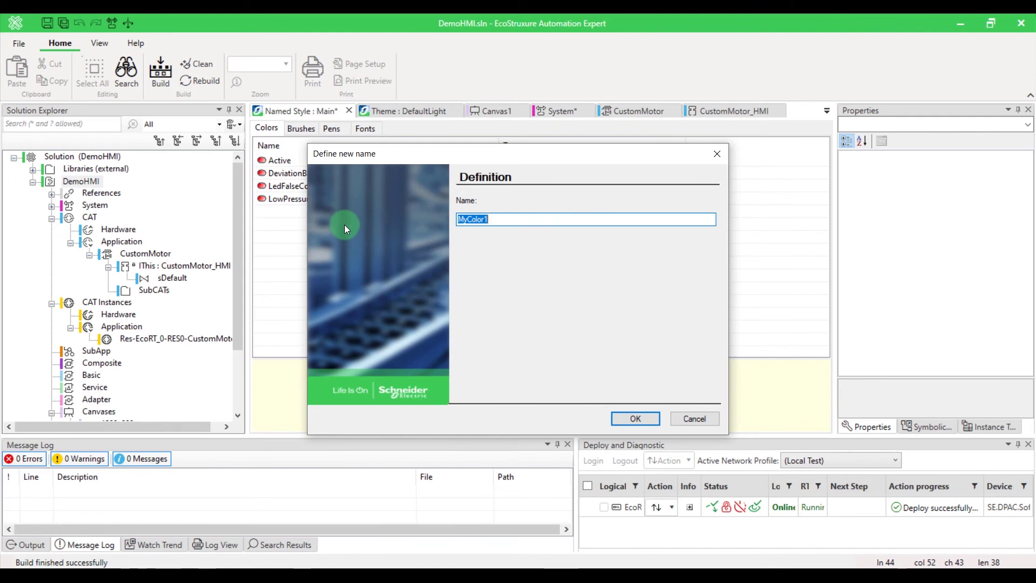
{"action": "type", "text": "NormalPressureCol"}
{"action": "type", "text": "or"}
{"action": "key", "text": "Return"}
{"action": "left_click", "coordinate": [572, 215]}
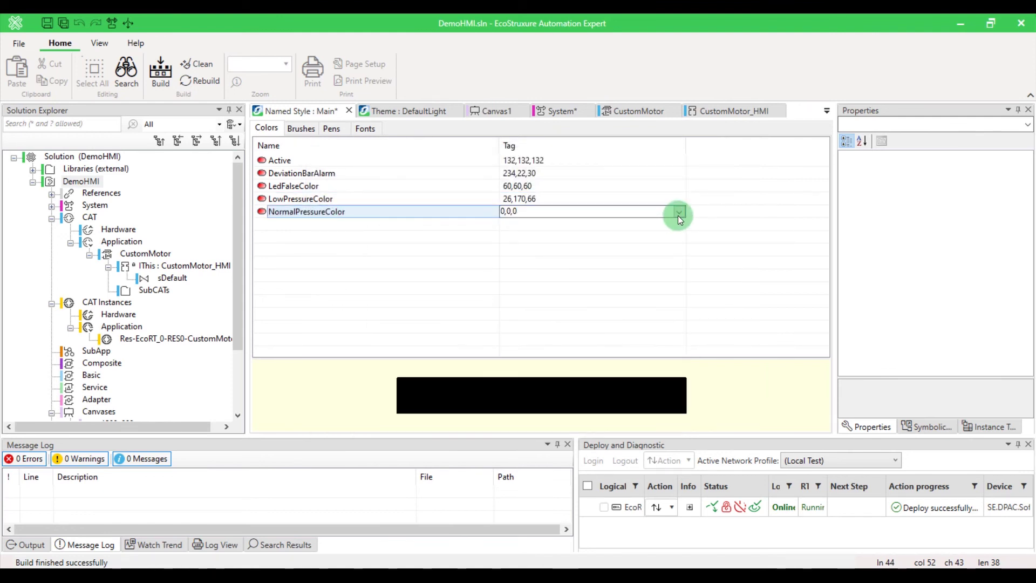
{"action": "left_click", "coordinate": [676, 215]}
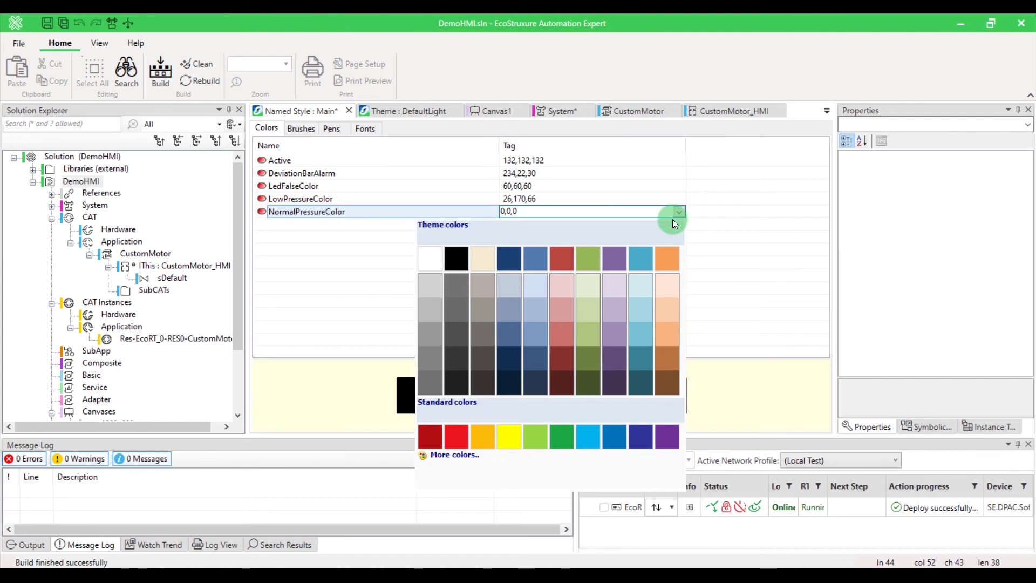
{"action": "left_click", "coordinate": [490, 433]}
{"action": "right_click", "coordinate": [398, 225]}
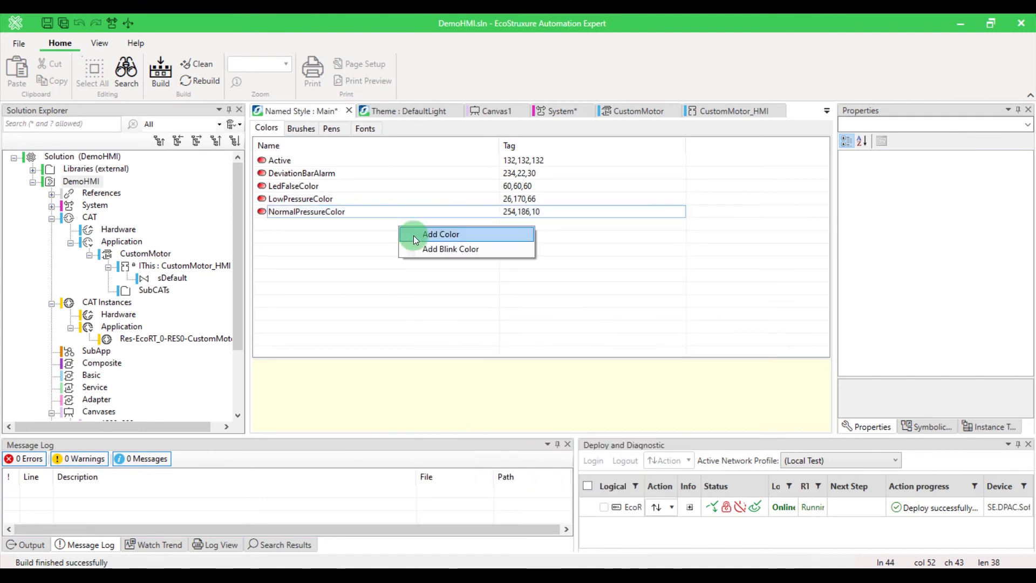
Add HighPressureColor blinking red (234,22,30) and black, save, and close the theme.
{"action": "left_click", "coordinate": [426, 252]}
{"action": "type", "text": "High"}
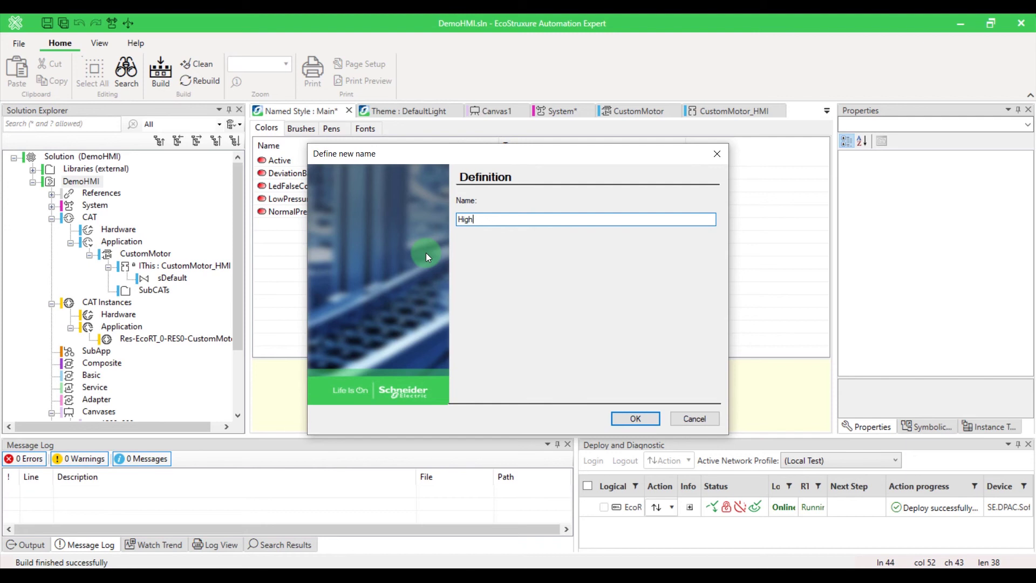
{"action": "type", "text": "PressureColor"}
{"action": "key", "text": "Return"}
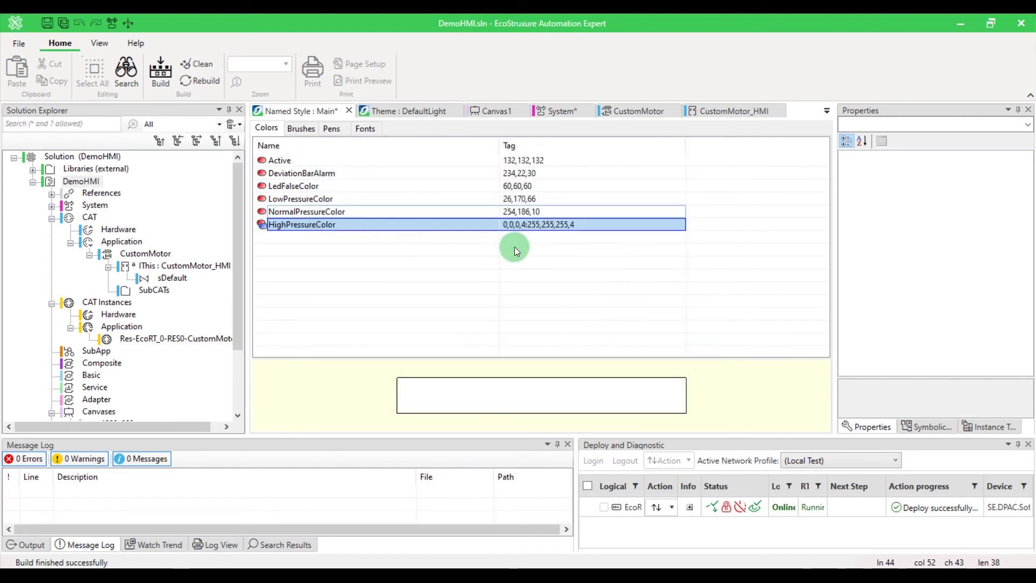
{"action": "right_click", "coordinate": [541, 224]}
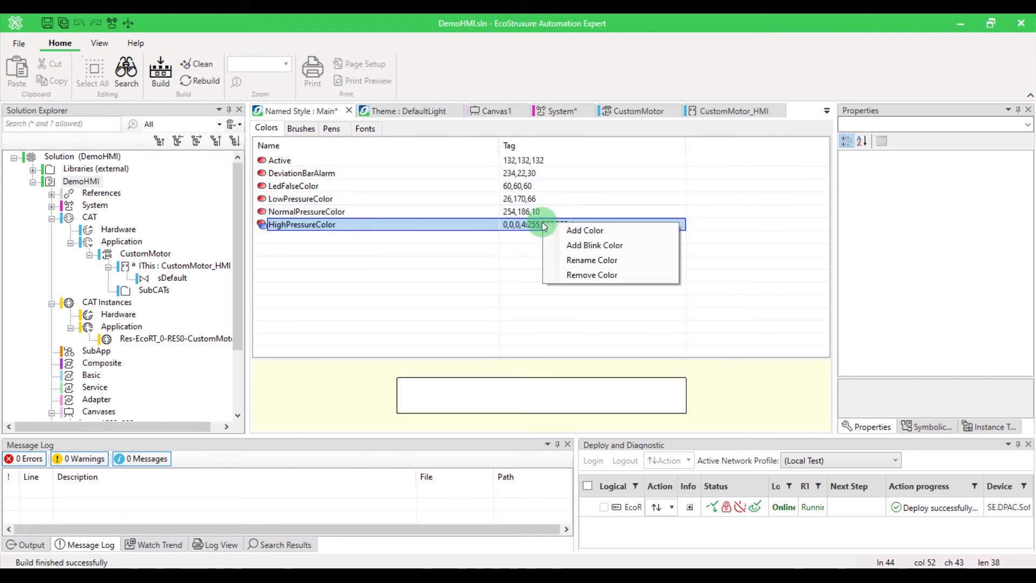
{"action": "left_click", "coordinate": [684, 226]}
{"action": "left_click", "coordinate": [684, 225]}
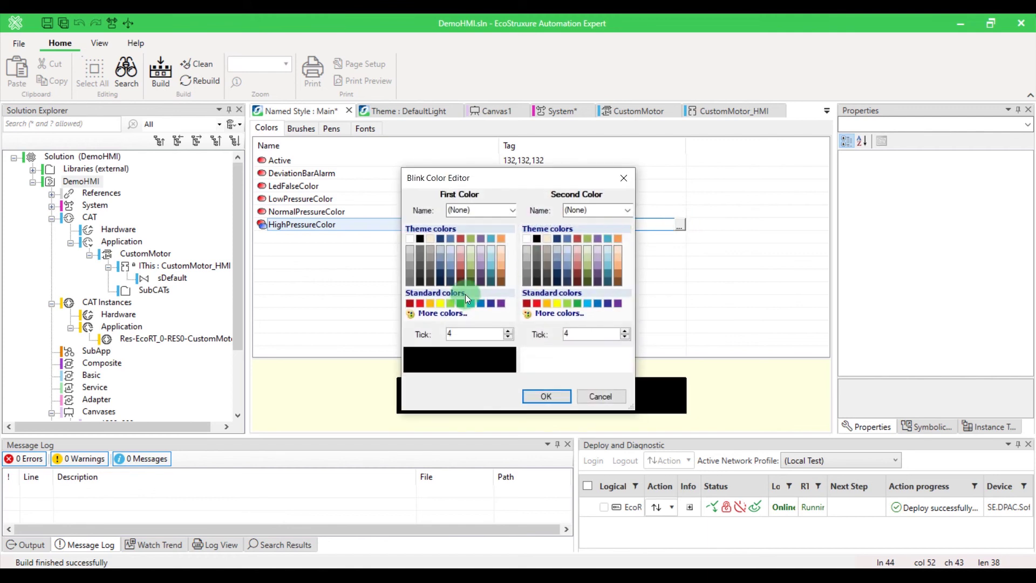
{"action": "left_click", "coordinate": [420, 303]}
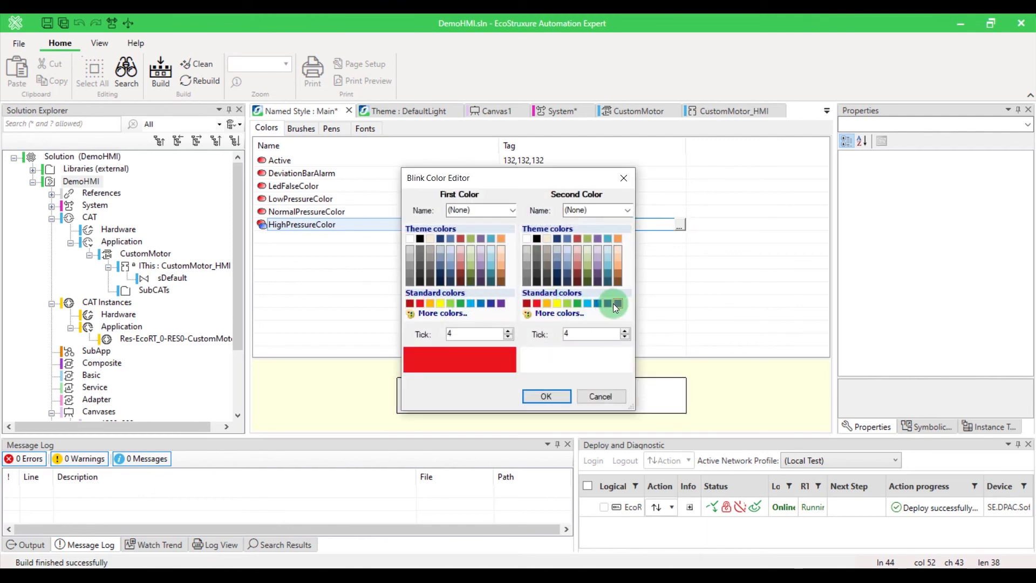
{"action": "left_click", "coordinate": [536, 239]}
{"action": "left_click", "coordinate": [557, 395]}
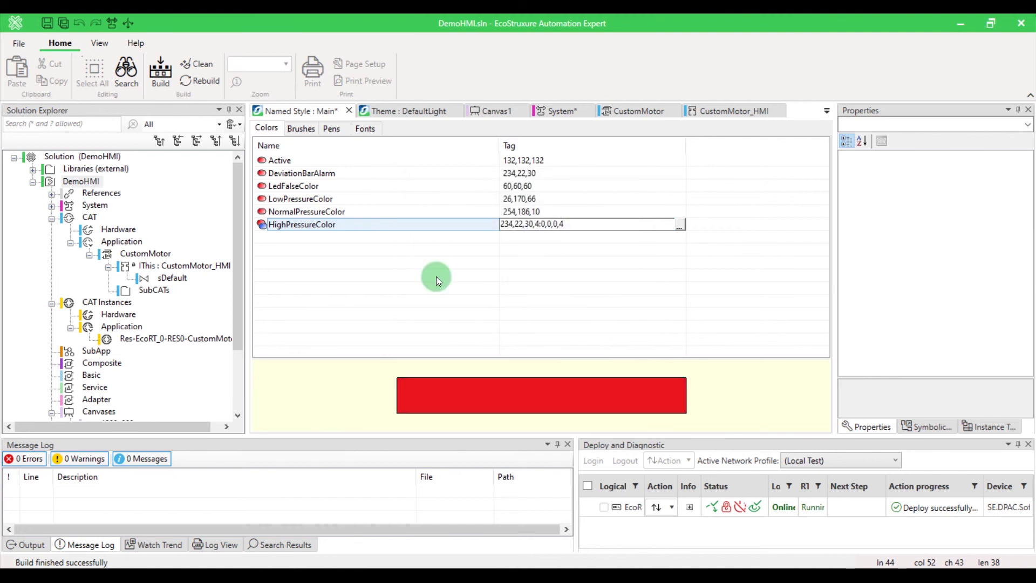
{"action": "key", "text": "ctrl+s"}
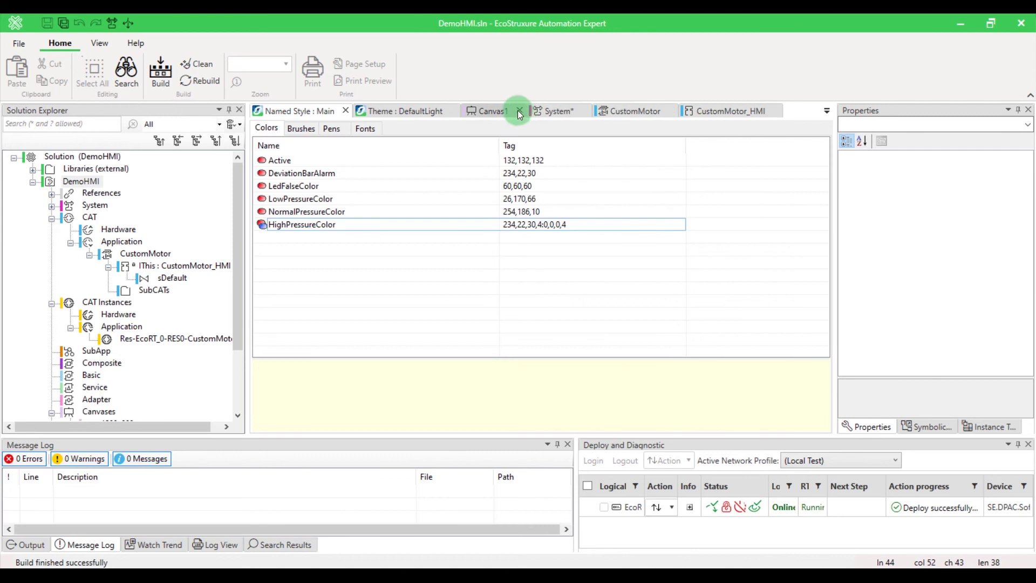
{"action": "left_click", "coordinate": [454, 111]}
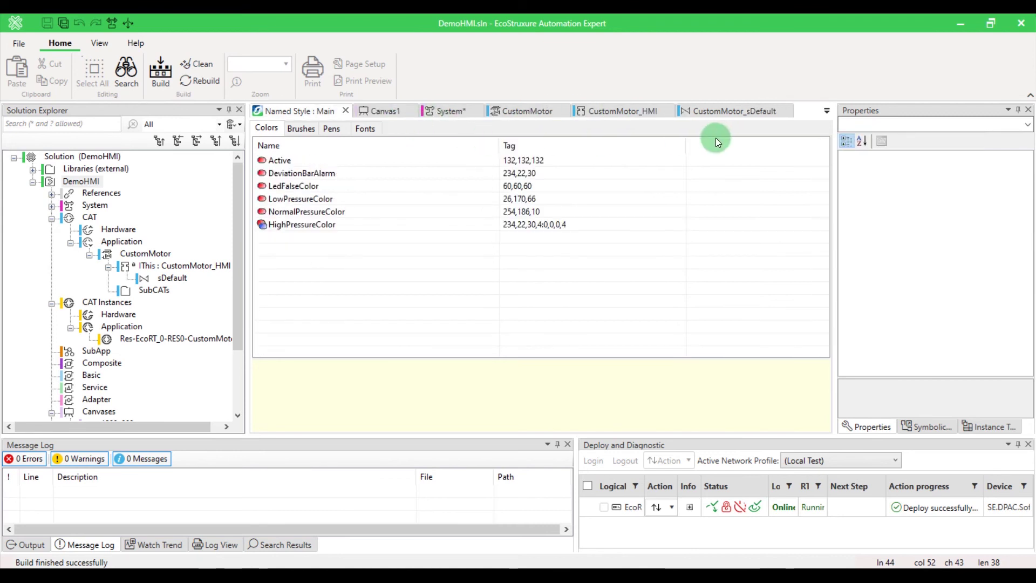
Paste the pressure-handling code into PressureValueChanged in CustomMotor_sDefault and save.
{"action": "left_click", "coordinate": [746, 110]}
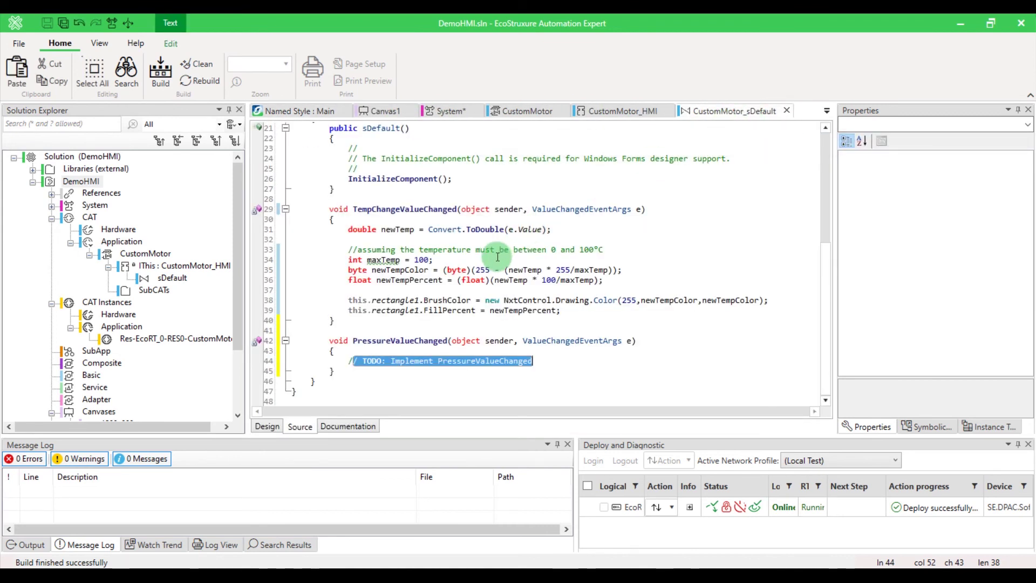
{"action": "type", "text": "double newPressure = Convert.ToDouble(e.Value);              if(newPressure < 50)             {                 this.rectangle2.BrushColor = NxtControl.Drawing.ProjectColors.LowPressureColor;             }             else if(newPressure < 80)             {                 this.rectangle2.BrushColor = NxtControl.Drawing.ProjectColors.NormalPressureColor;             }             else             {                 this.rectangle2.BrushColor = NxtControl.Drawing.ProjectColors.HighPressureColor;             }              this.rectangle2.Width = newPressure;"}
{"action": "left_click", "coordinate": [701, 248]}
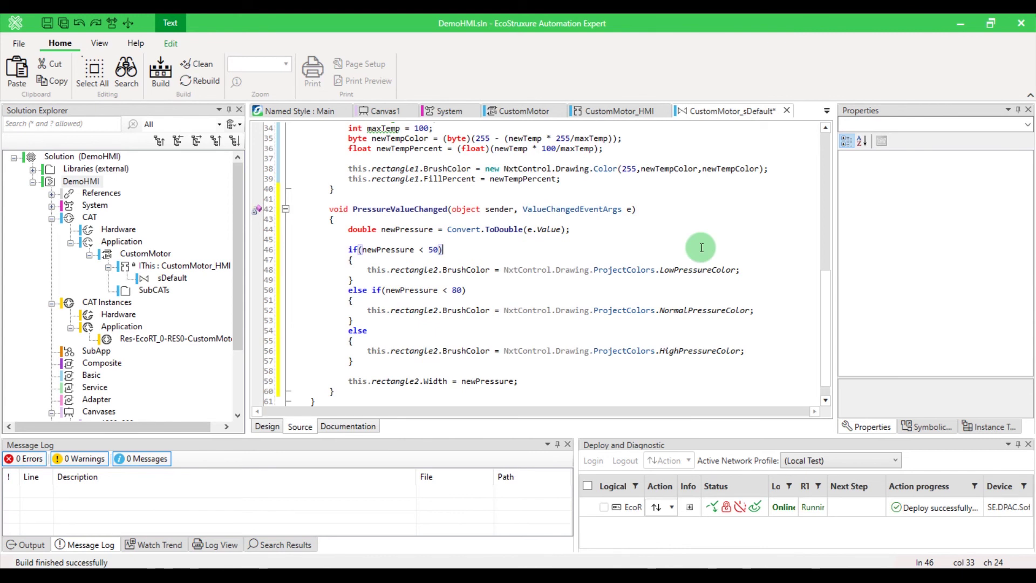
{"action": "key", "text": "ctrl+s"}
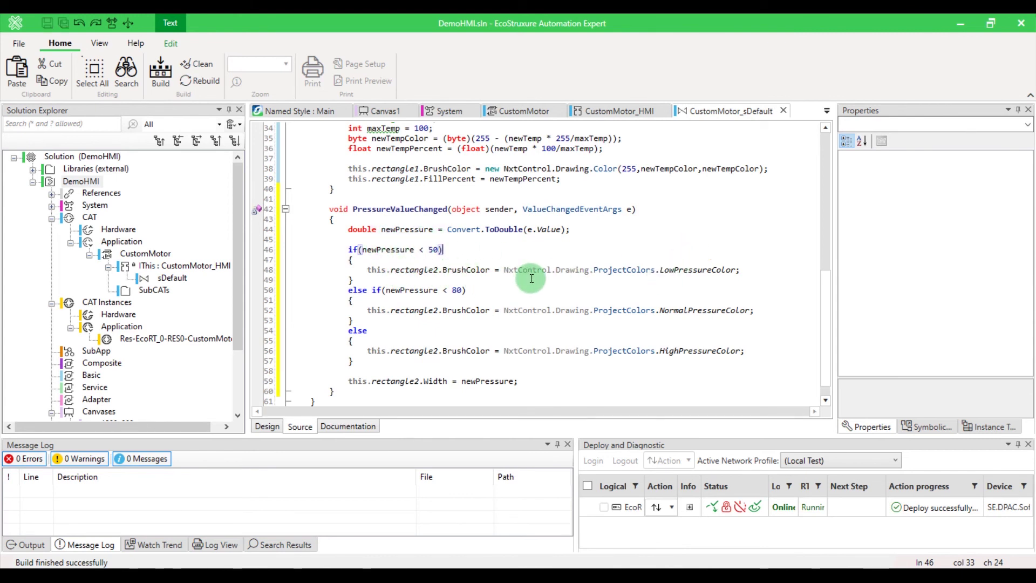
Highlight the Low, Normal and High colour branches, the 80 threshold and the width line.
{"action": "left_click_drag", "start_coordinate": [665, 270], "coordinate": [733, 270]}
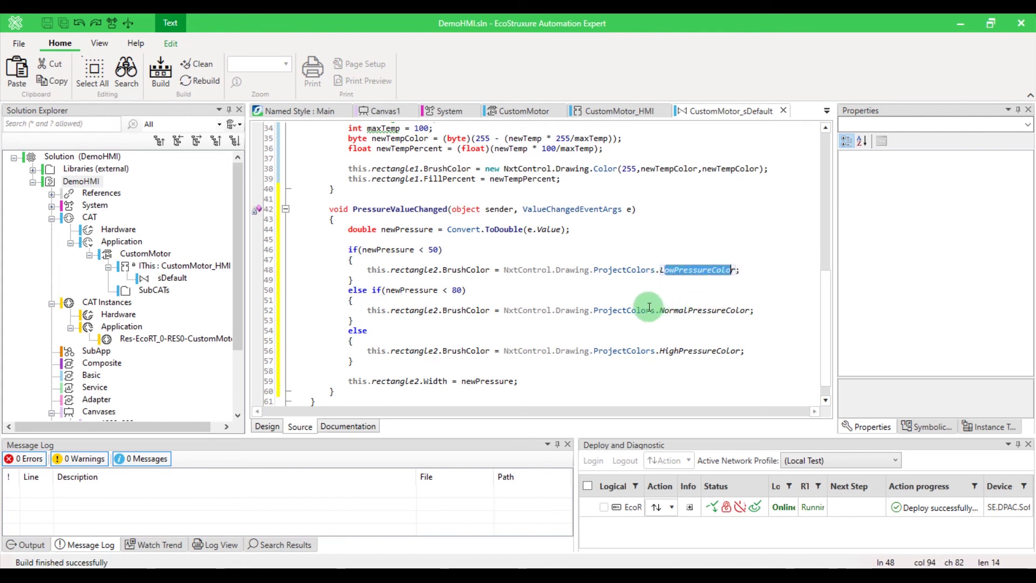
{"action": "left_click_drag", "start_coordinate": [662, 310], "coordinate": [486, 321]}
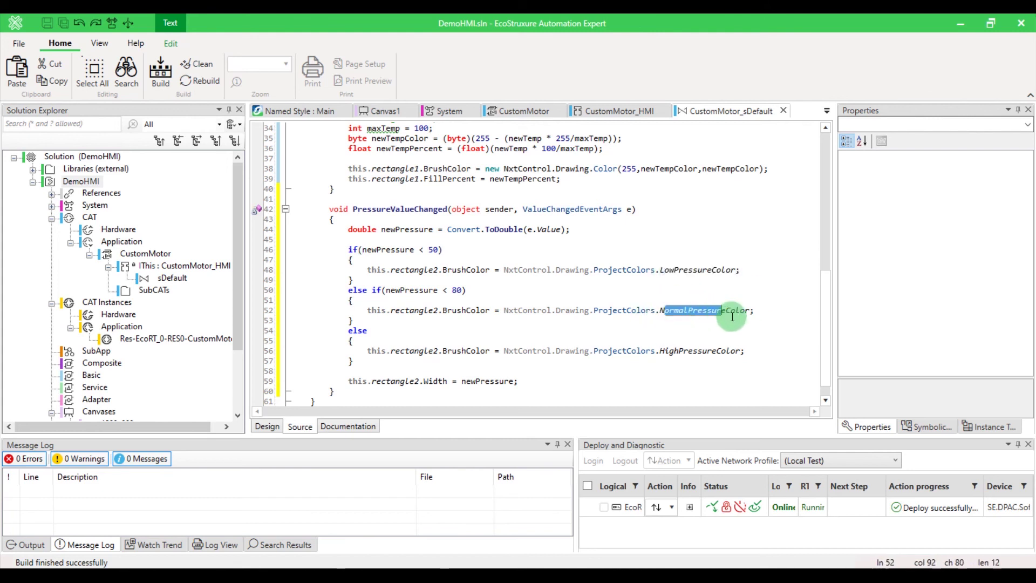
{"action": "double_click", "coordinate": [458, 290]}
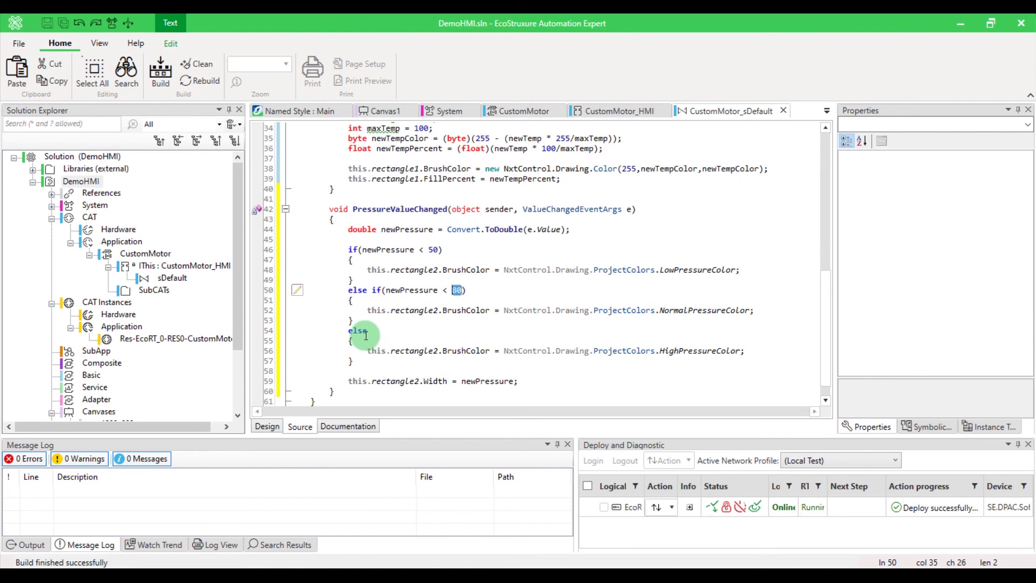
{"action": "left_click_drag", "start_coordinate": [698, 351], "coordinate": [660, 351]}
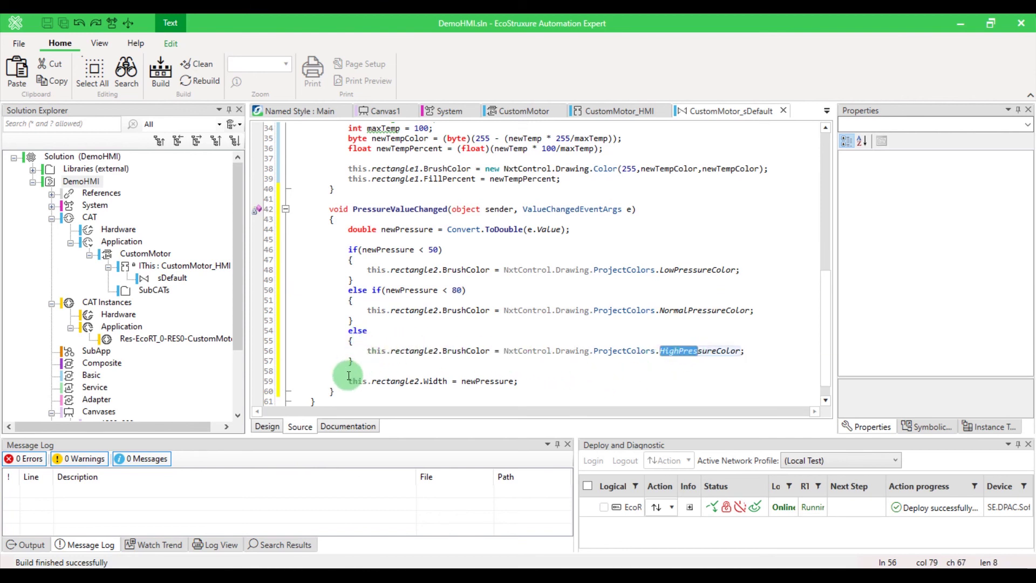
{"action": "left_click_drag", "start_coordinate": [348, 381], "coordinate": [523, 379]}
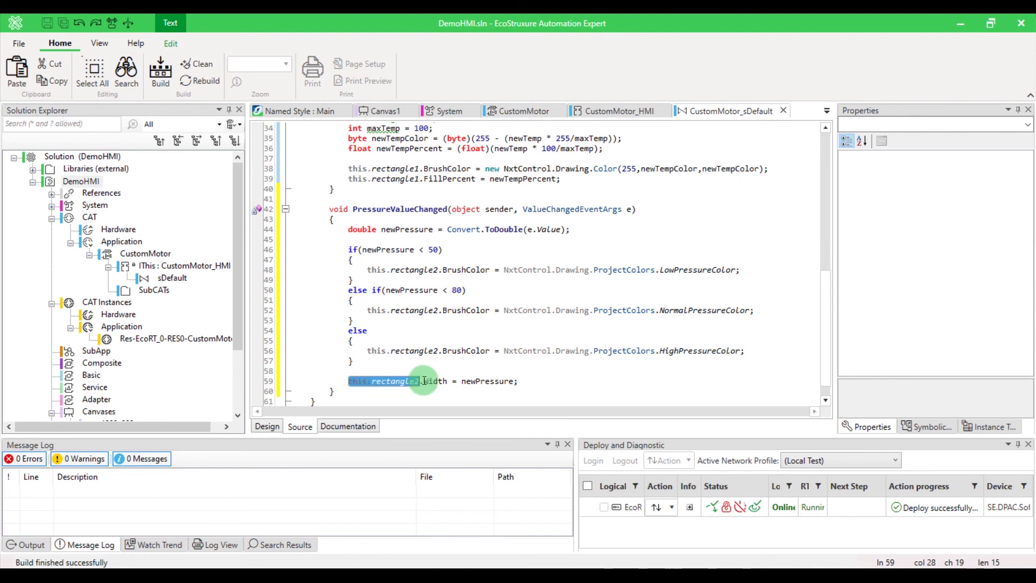
{"action": "left_click", "coordinate": [525, 383]}
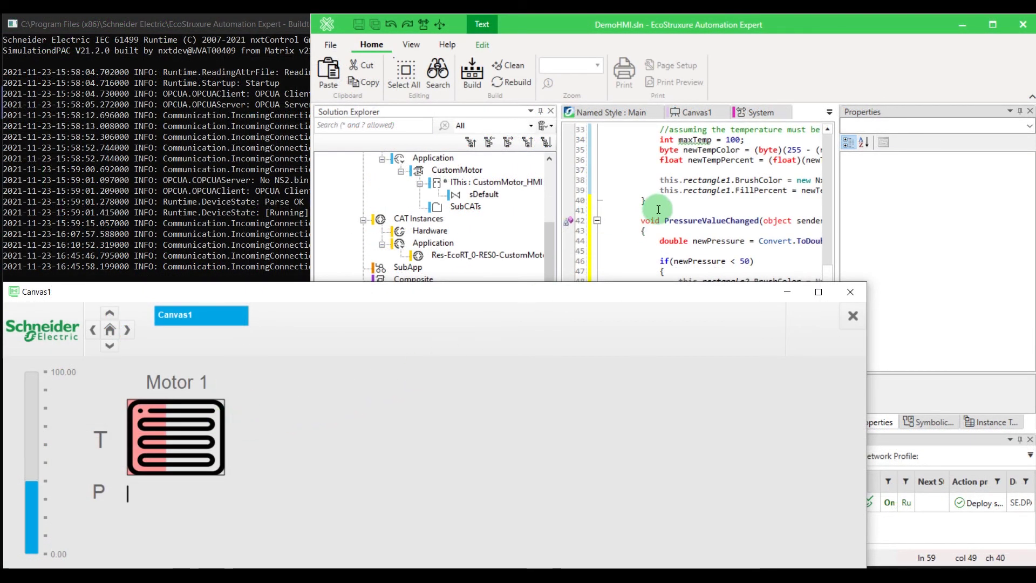
Set the motor's Pressure input to 30 and trigger REQ to update the HMI.
{"action": "left_click", "coordinate": [743, 113]}
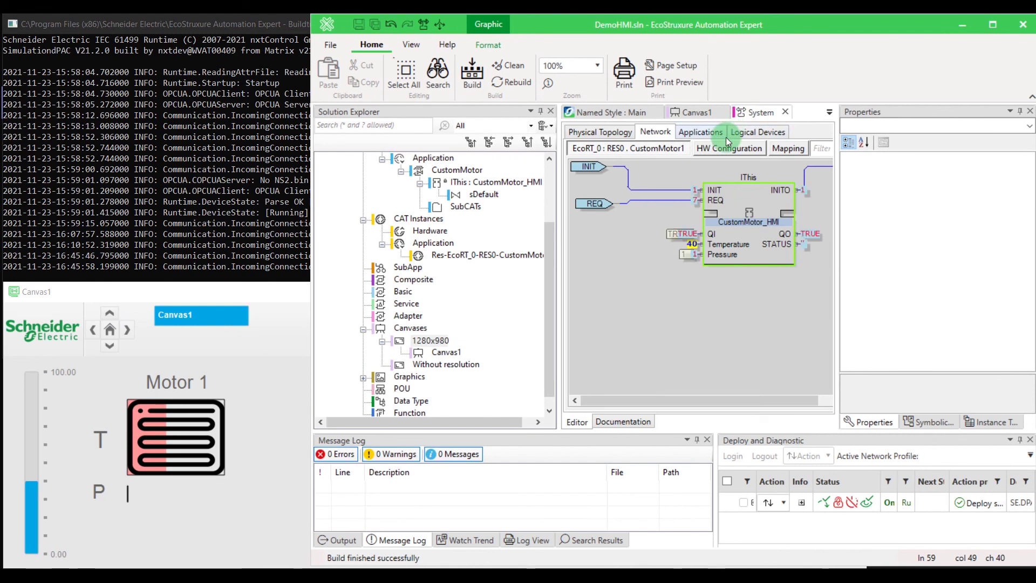
{"action": "double_click", "coordinate": [694, 258]}
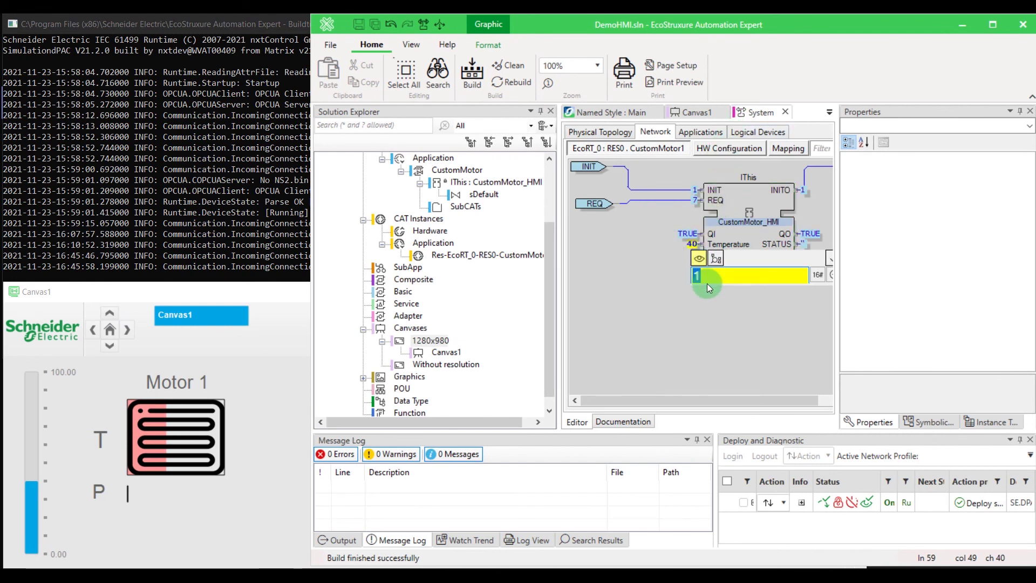
{"action": "type", "text": "30"}
{"action": "key", "text": "Return"}
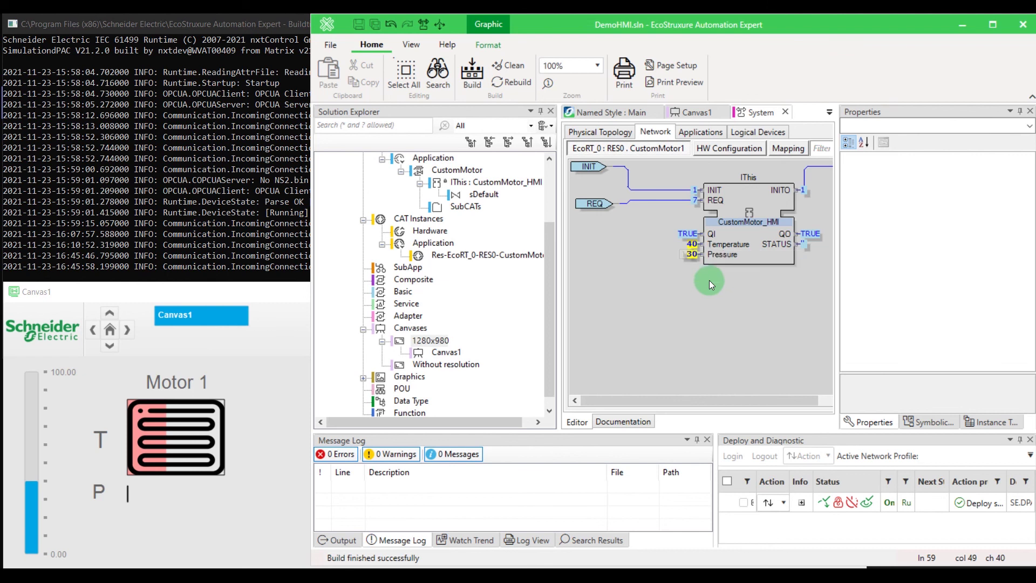
{"action": "right_click", "coordinate": [718, 198]}
{"action": "left_click", "coordinate": [747, 217]}
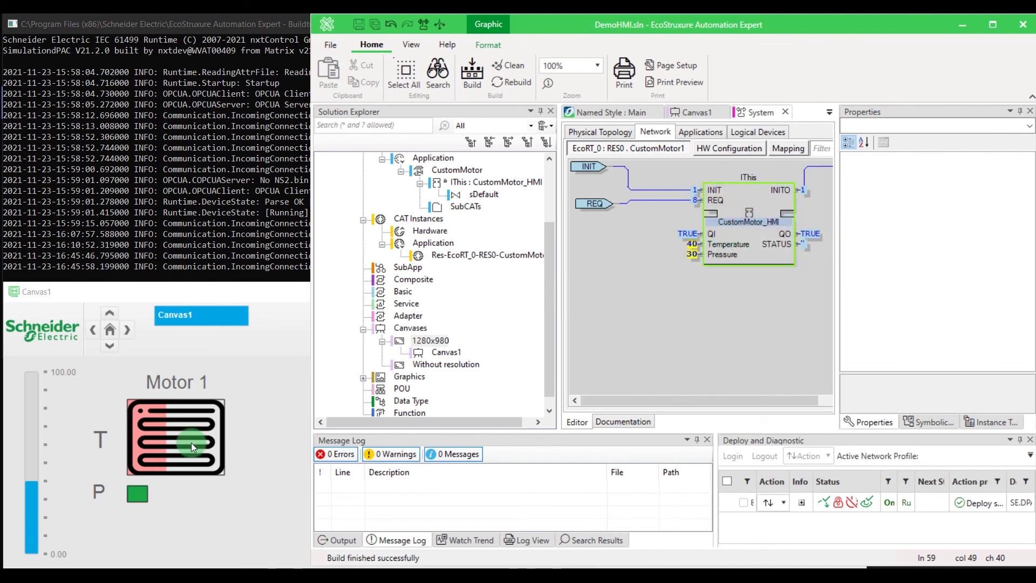
Set Pressure to 75 and trigger REQ to refresh the HMI bar.
{"action": "double_click", "coordinate": [692, 256]}
{"action": "type", "text": "750"}
{"action": "key", "text": "Return"}
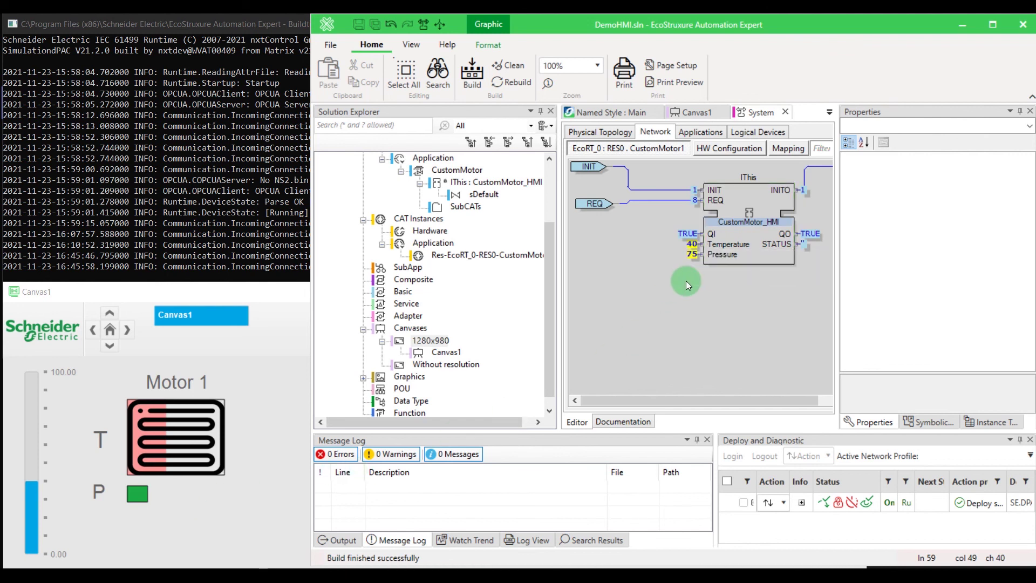
{"action": "left_click", "coordinate": [743, 220]}
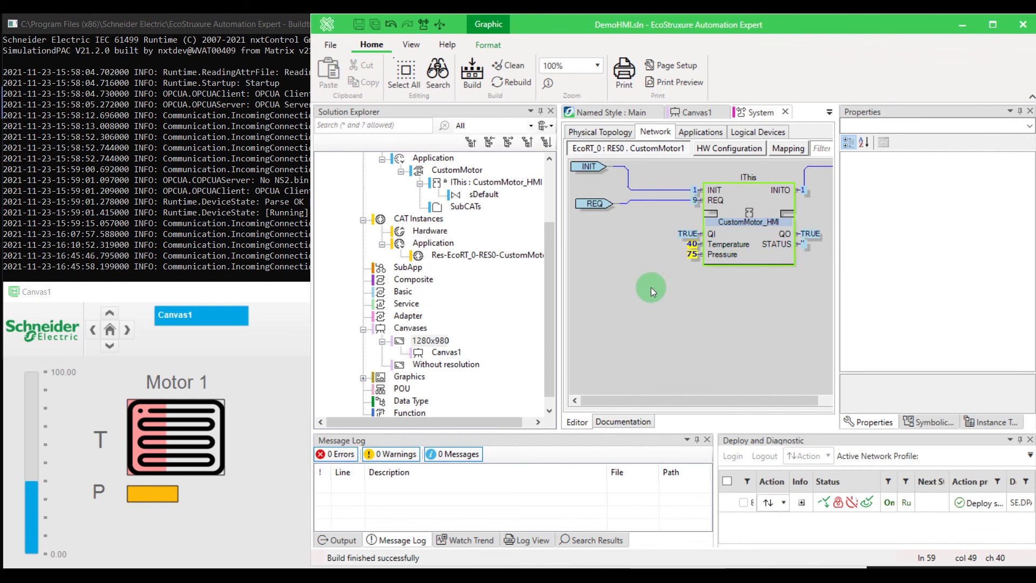
Set Pressure to 98 and trigger REQ to show the high-pressure bar.
{"action": "double_click", "coordinate": [697, 255]}
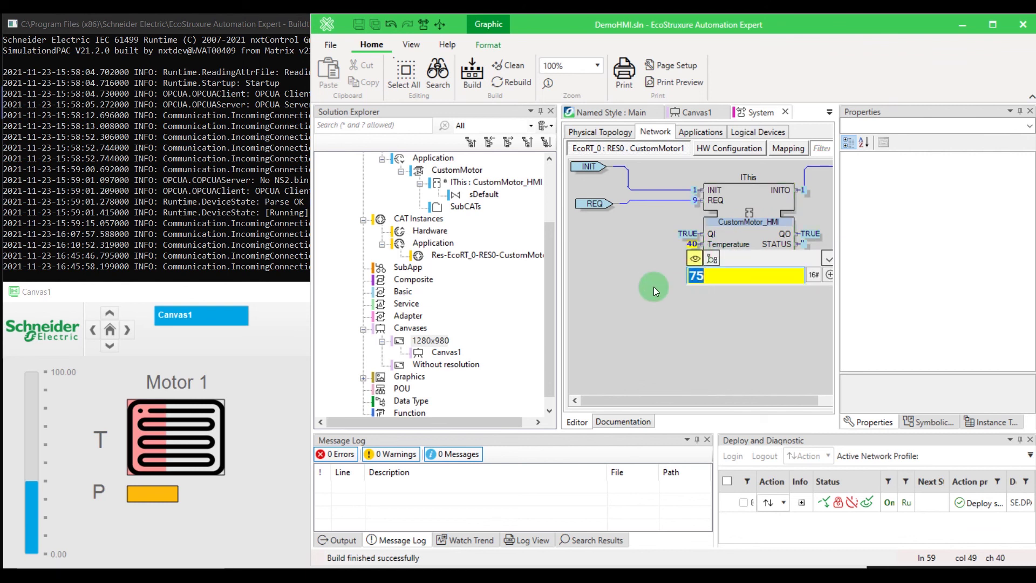
{"action": "type", "text": "98"}
{"action": "key", "text": "Return"}
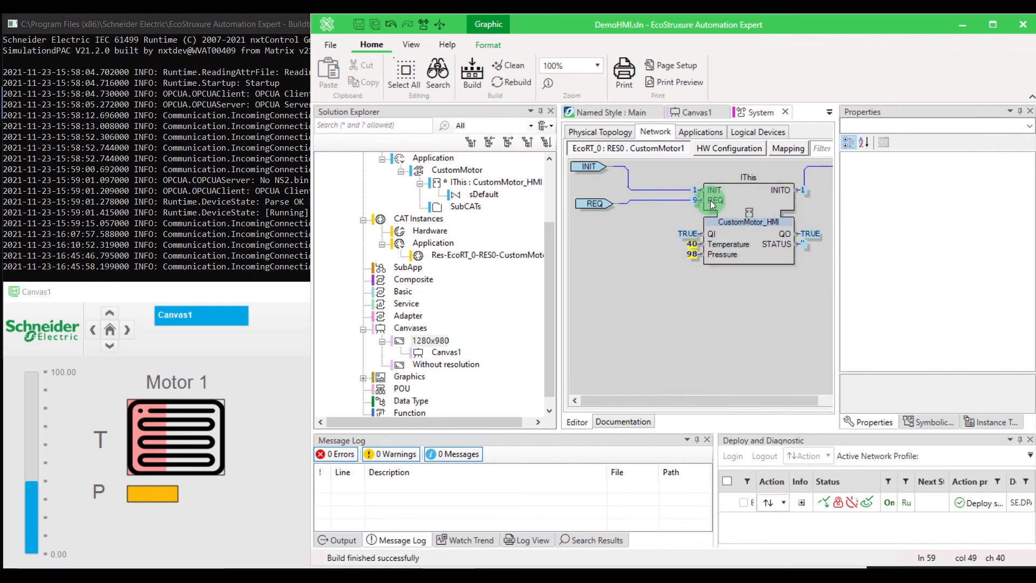
{"action": "right_click", "coordinate": [710, 200]}
{"action": "left_click", "coordinate": [735, 218]}
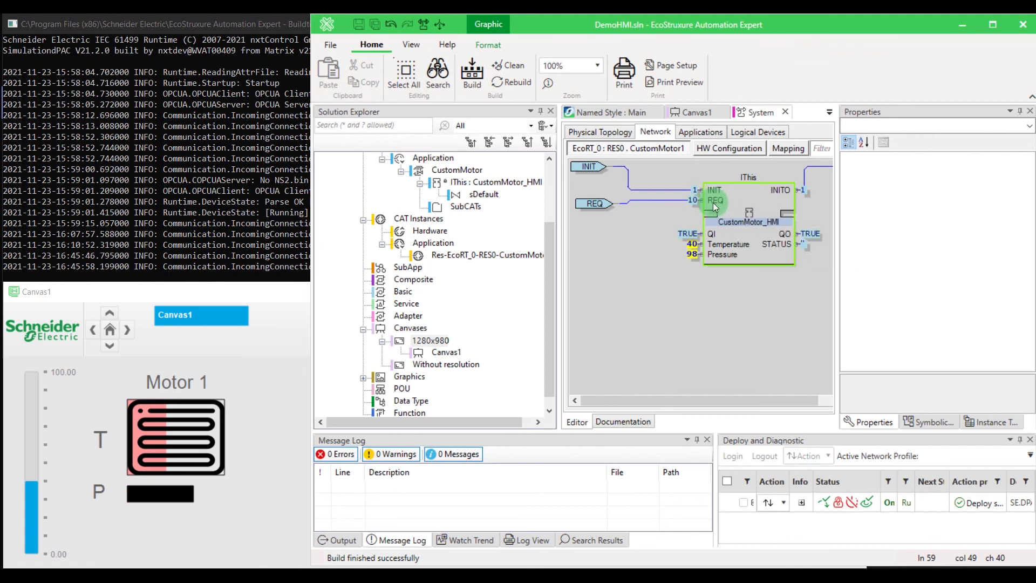